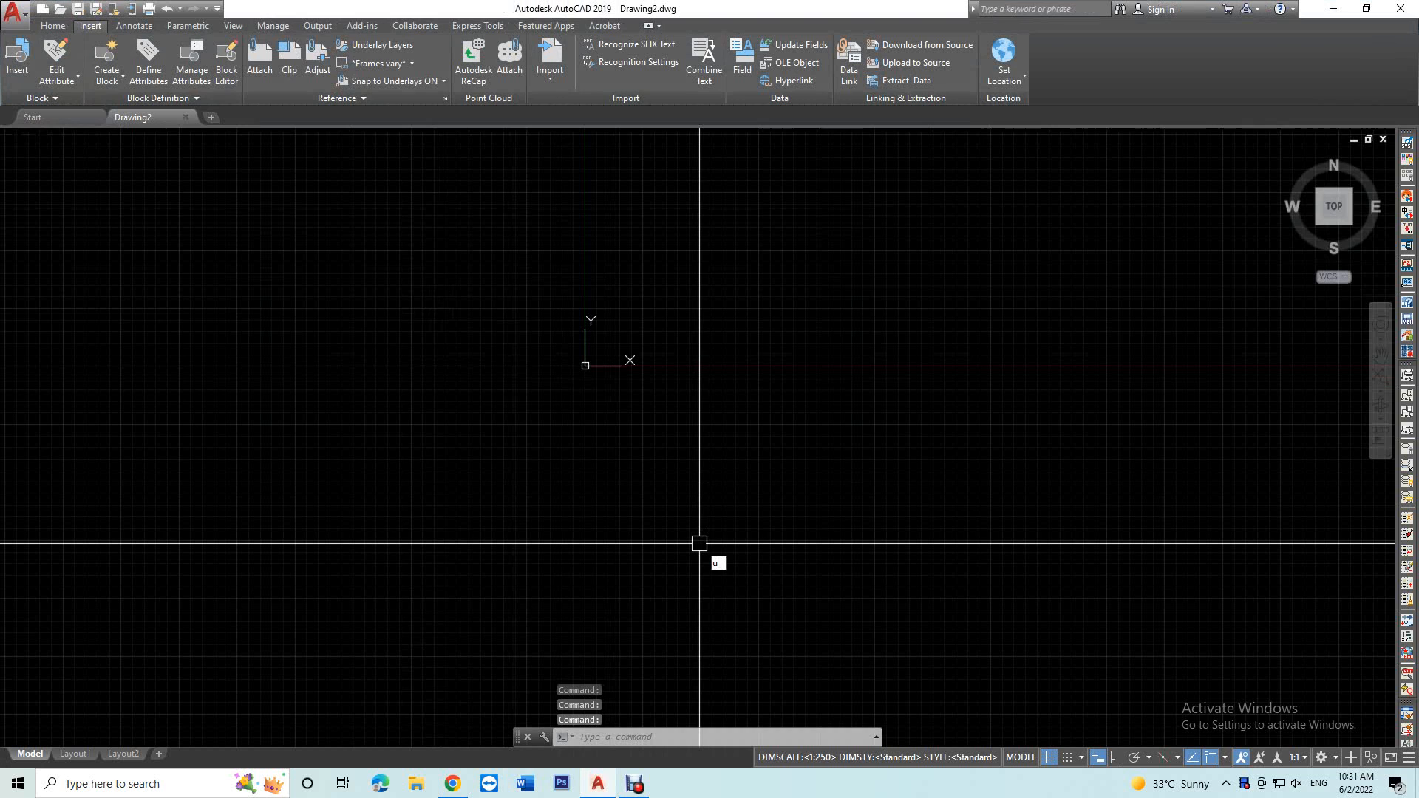
Step: Configure the drawing units with Decimal length and a length precision of 0
type("n")
key("Return")
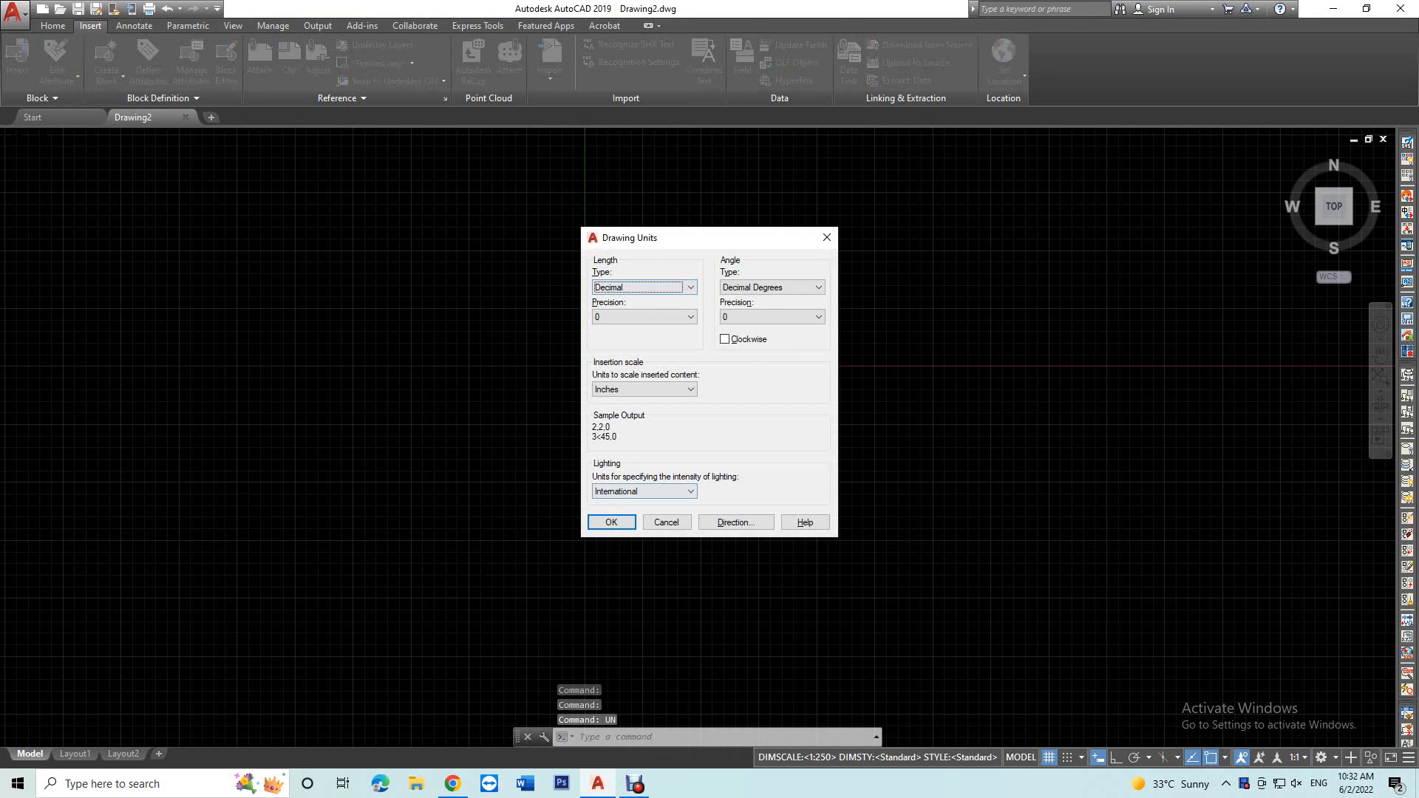
left_click(691, 287)
left_click(691, 288)
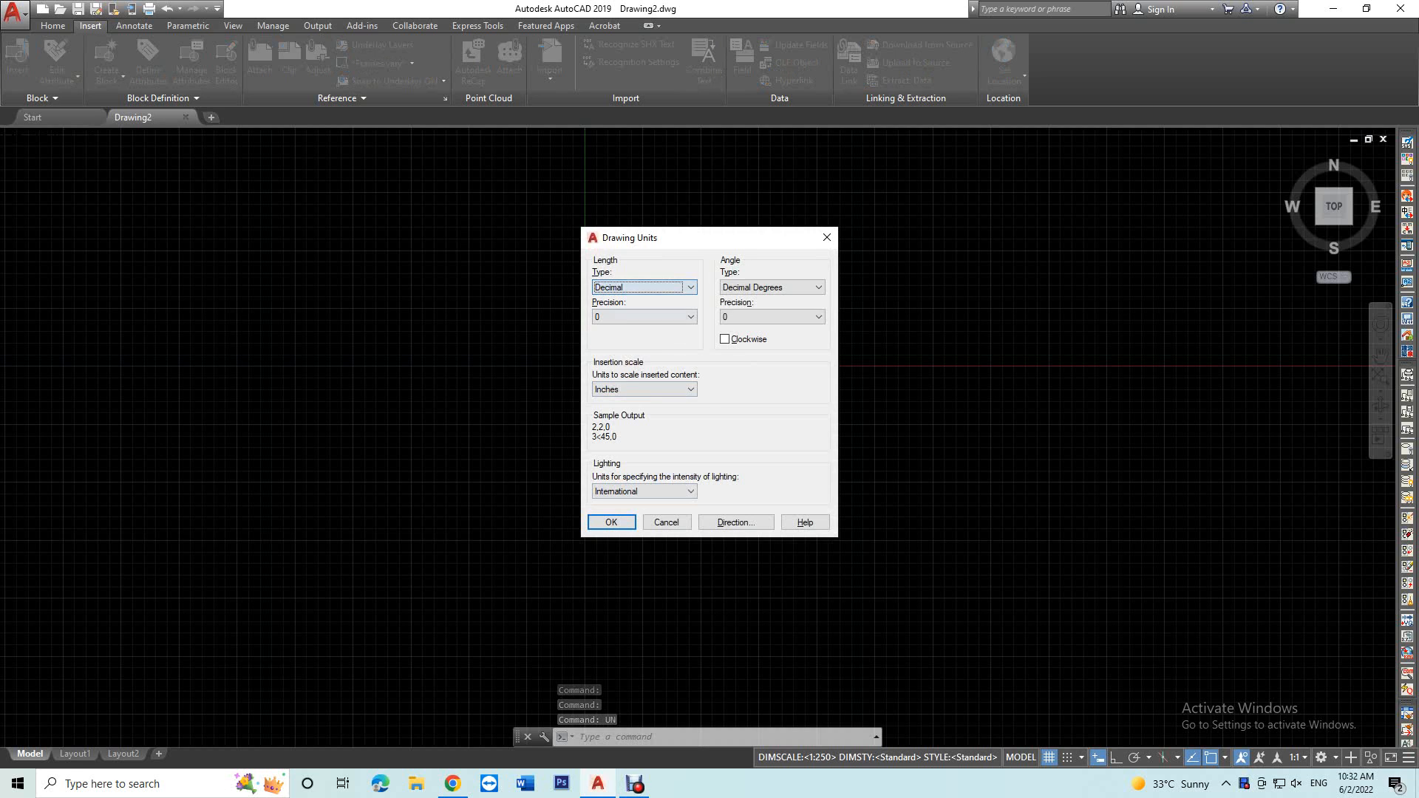
left_click(691, 317)
left_click(643, 330)
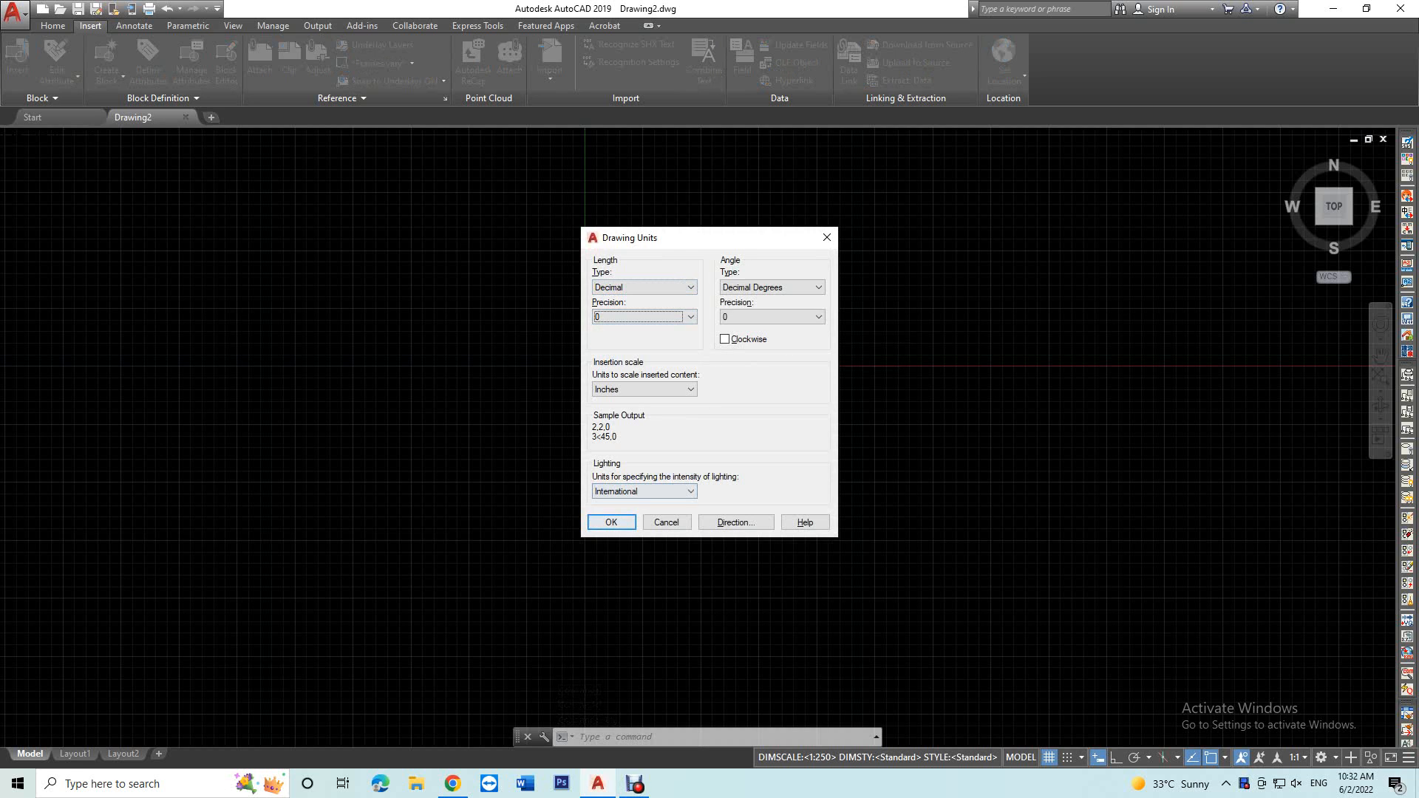
left_click(611, 522)
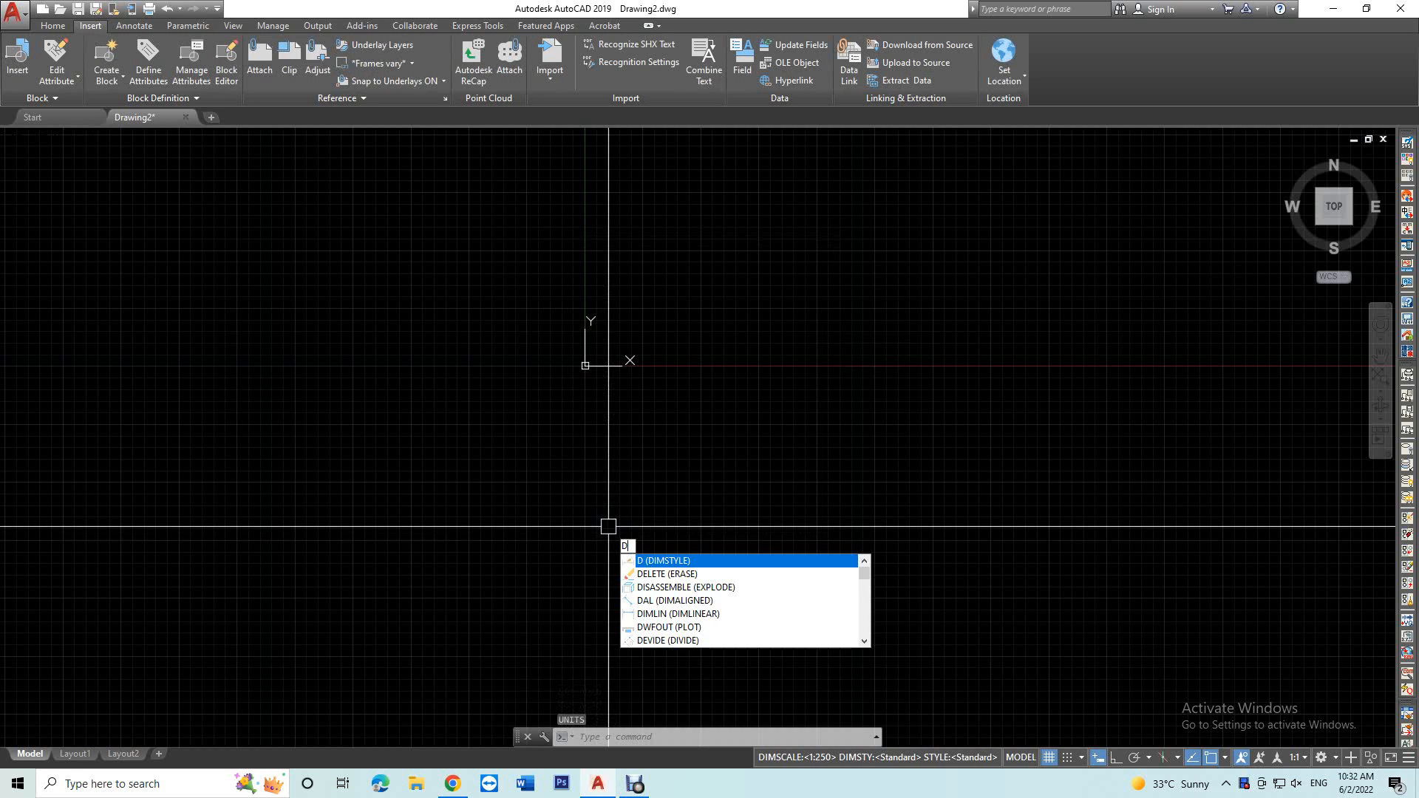
Step: Set the linear precision of the Standard dimension style's primary units to 0
key("Return")
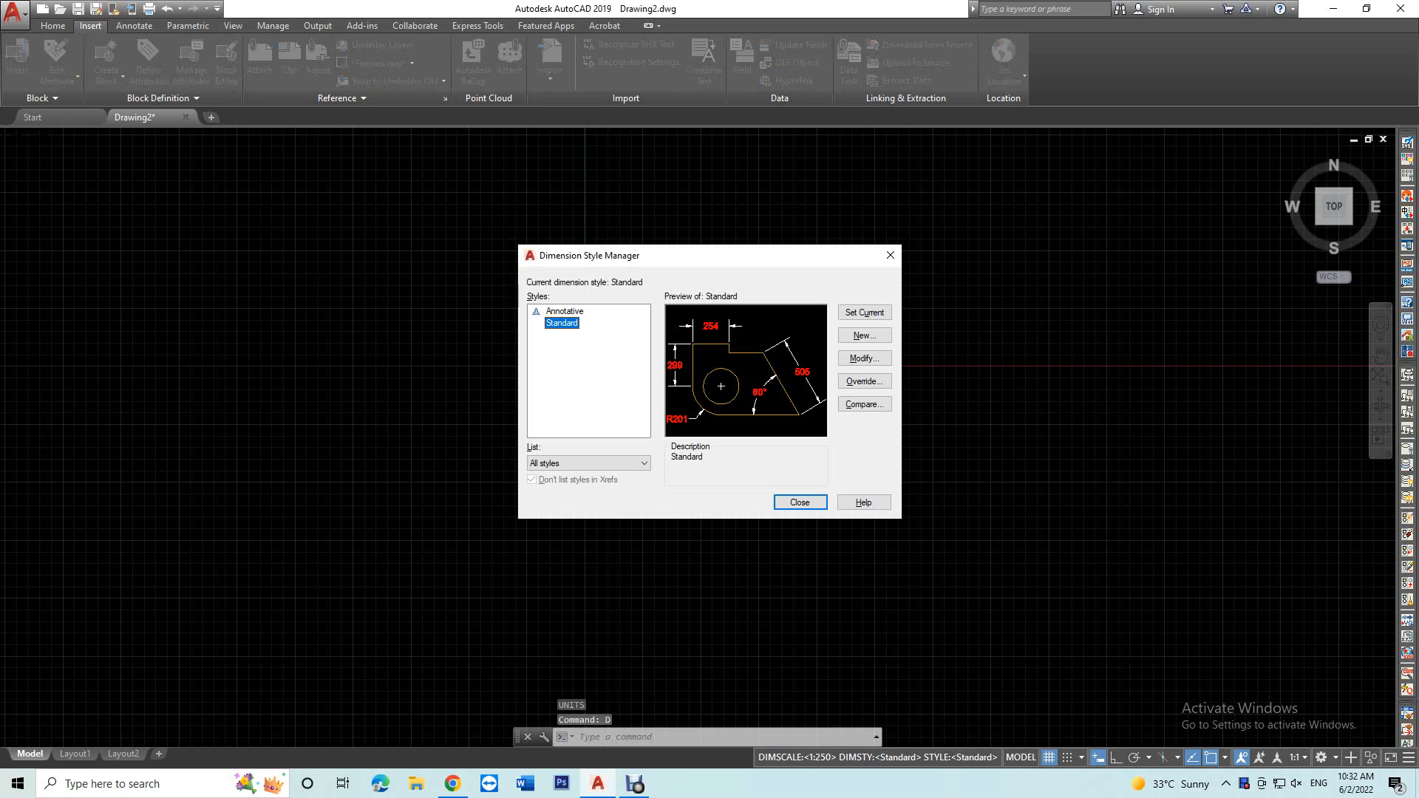
left_click(865, 359)
left_click(703, 227)
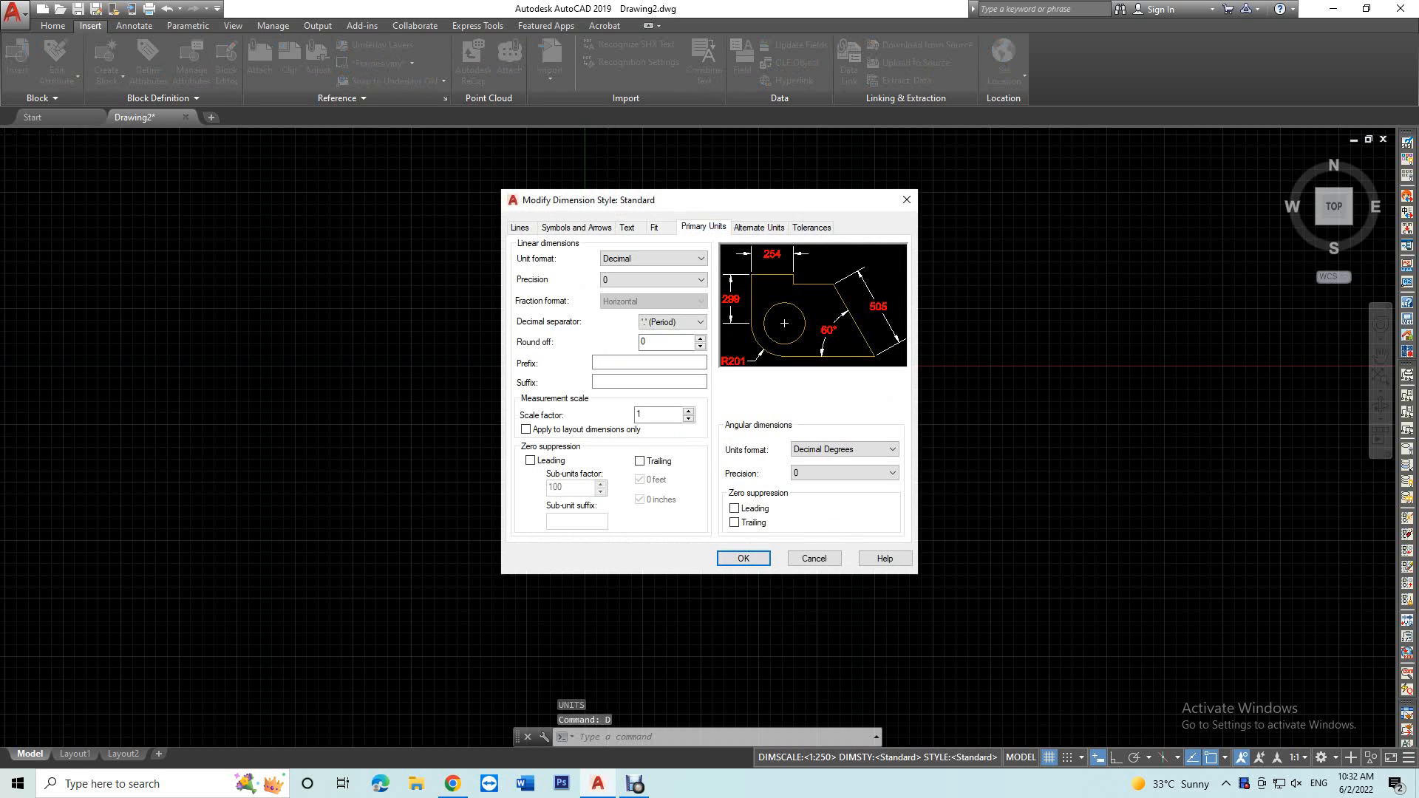
left_click(652, 281)
left_click(651, 290)
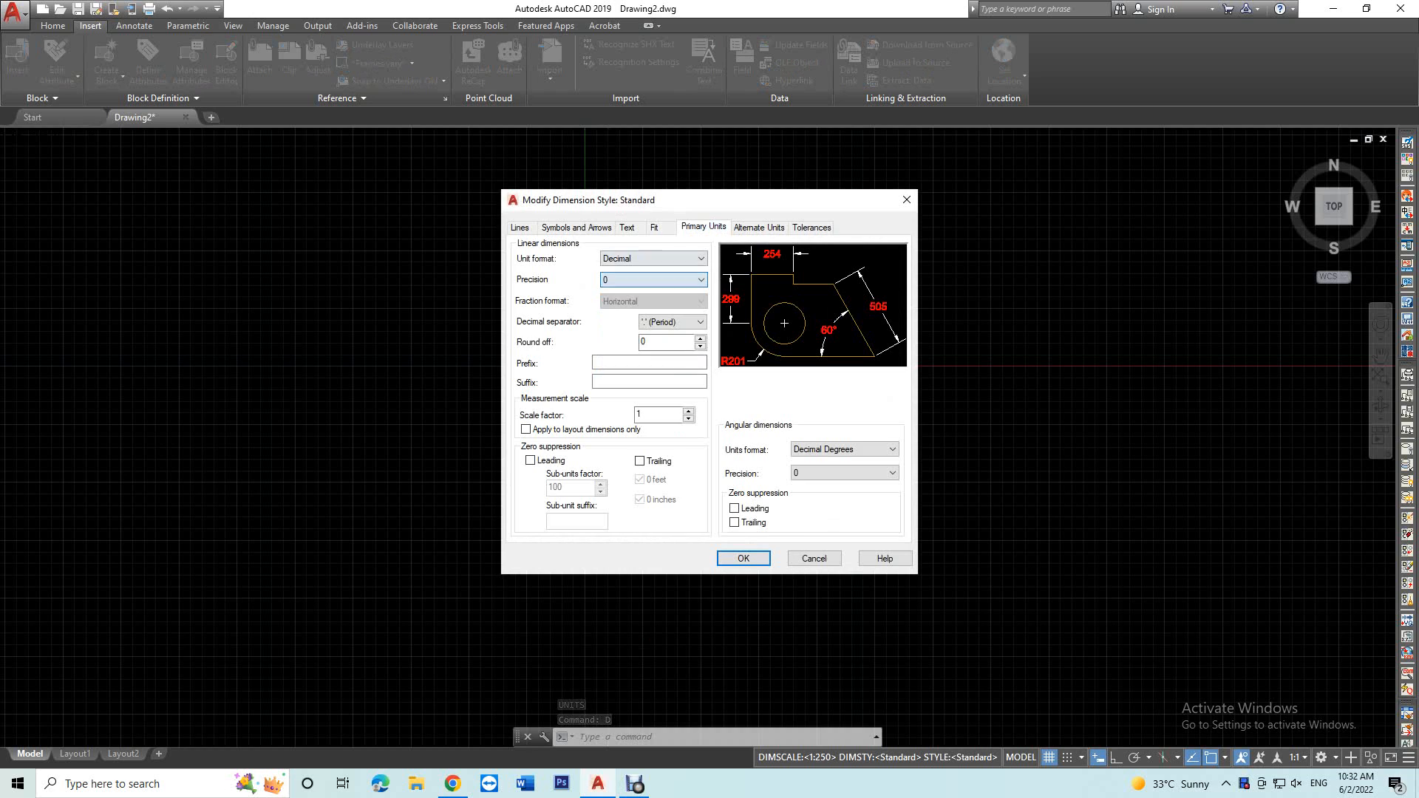
Step: Set the Standard dimension style's overall scale to 250 and save the style
left_click(656, 228)
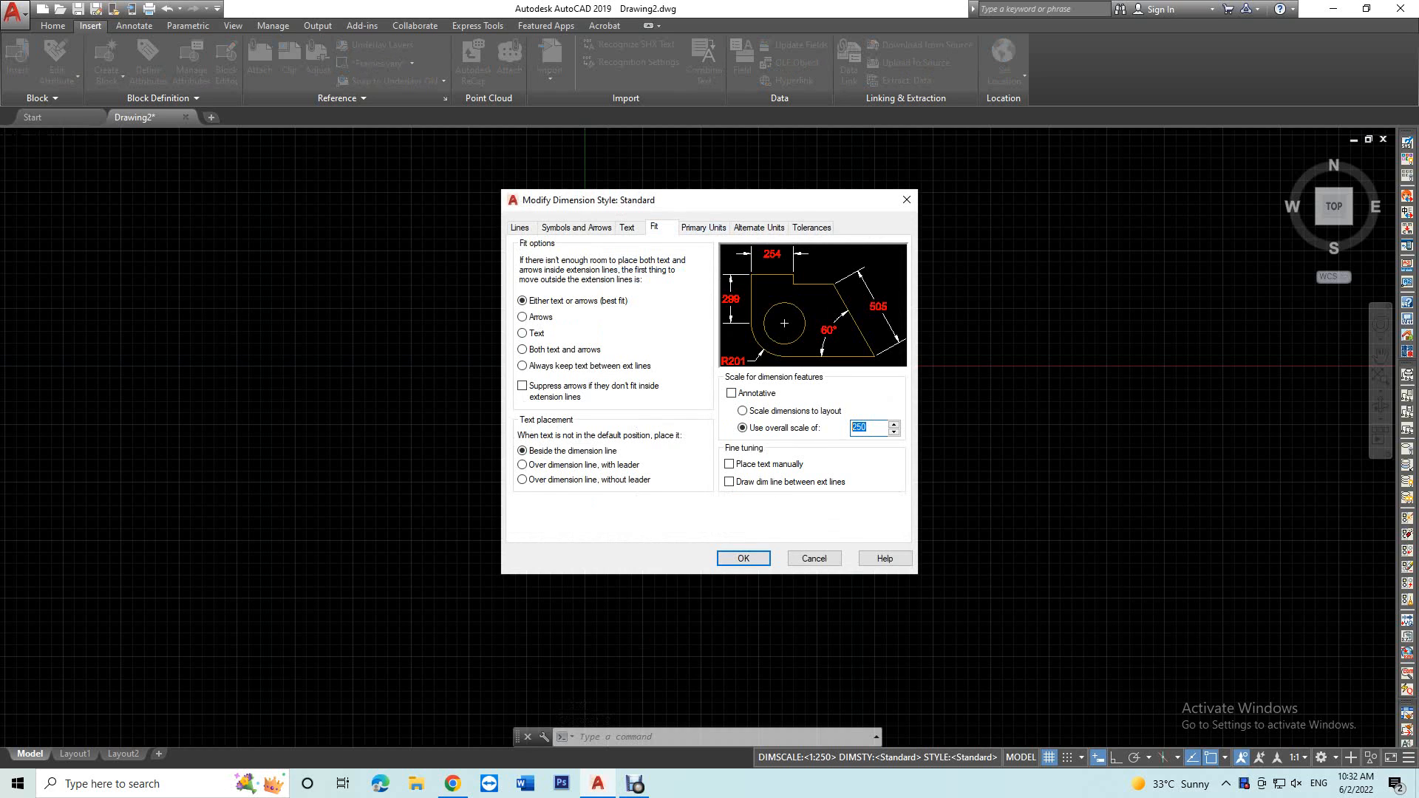
type("250")
left_click(627, 228)
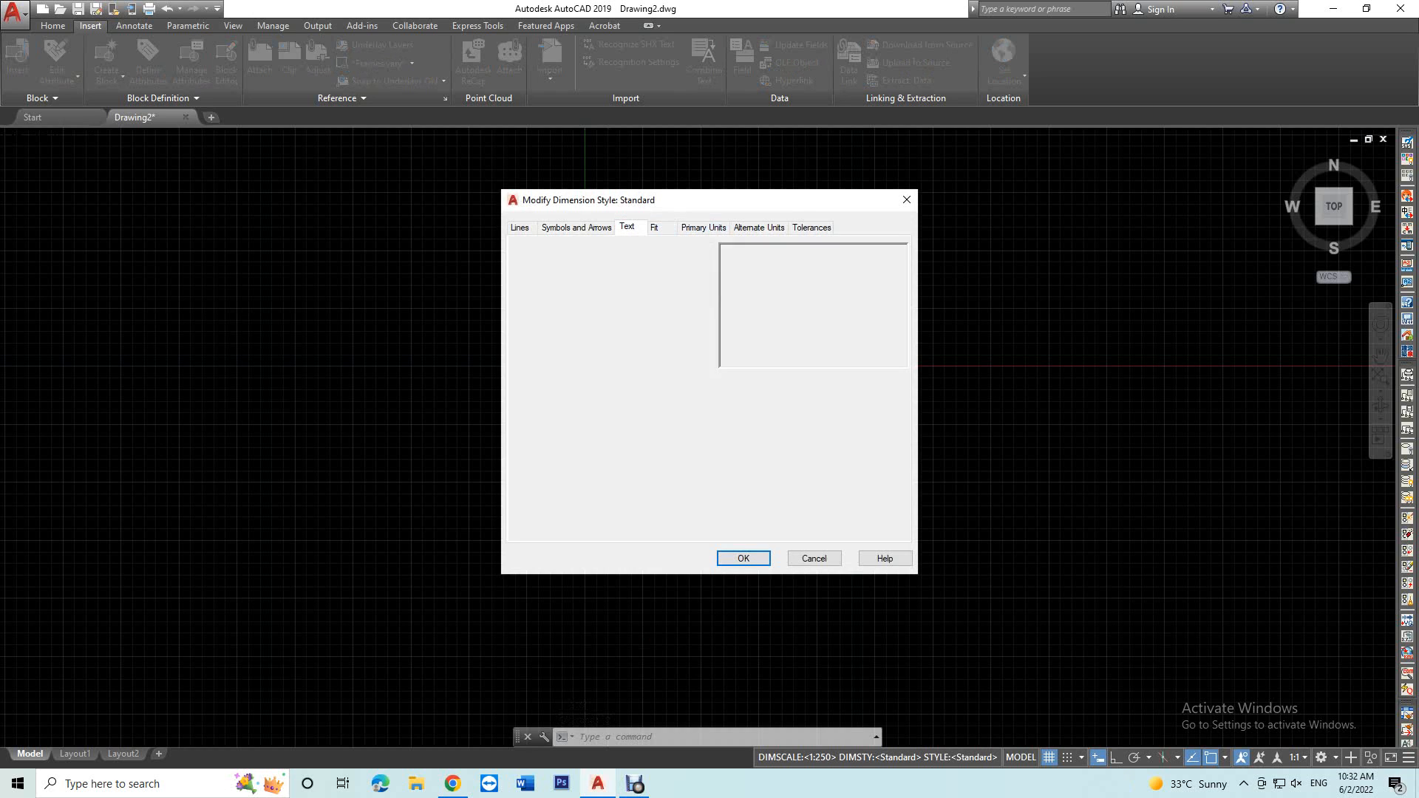
left_click(576, 228)
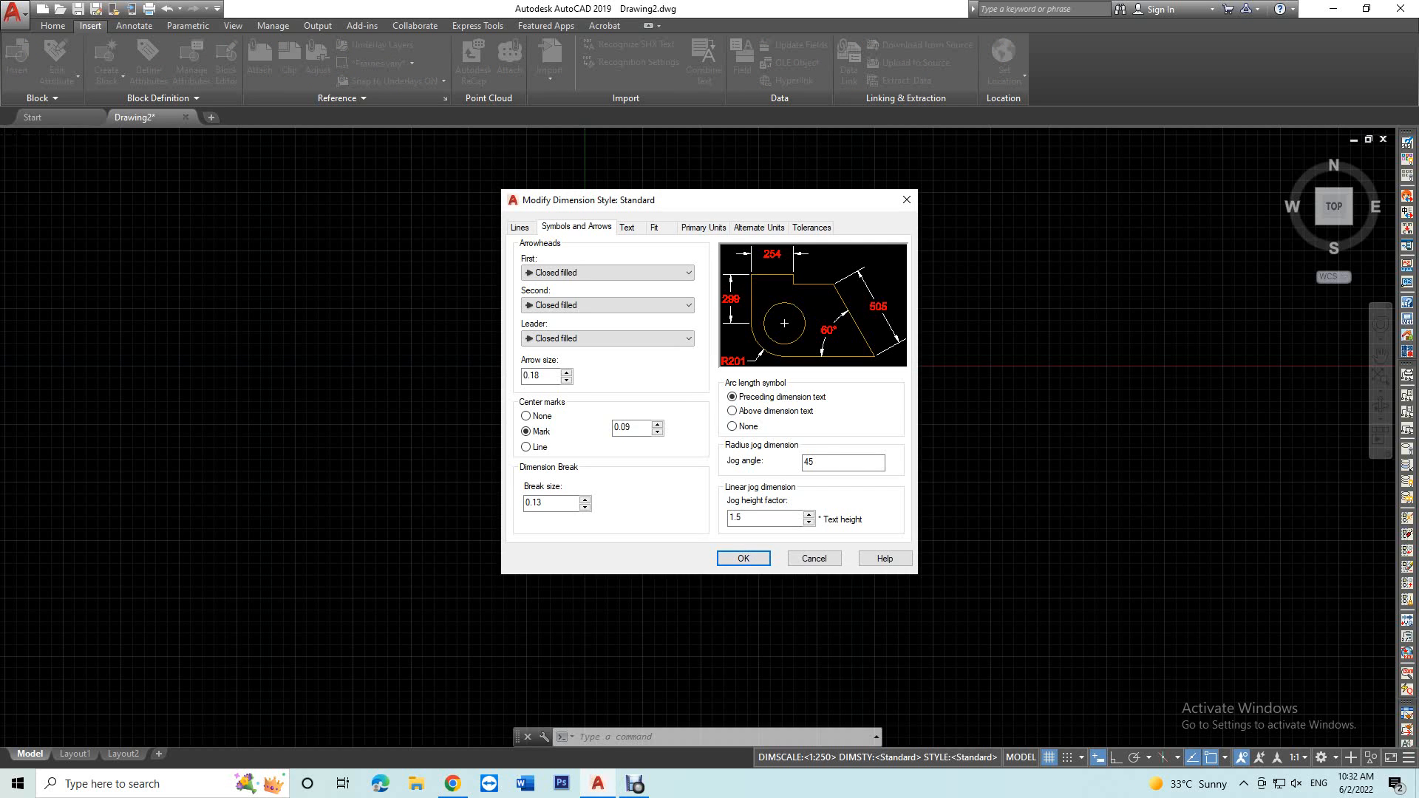
key("Return")
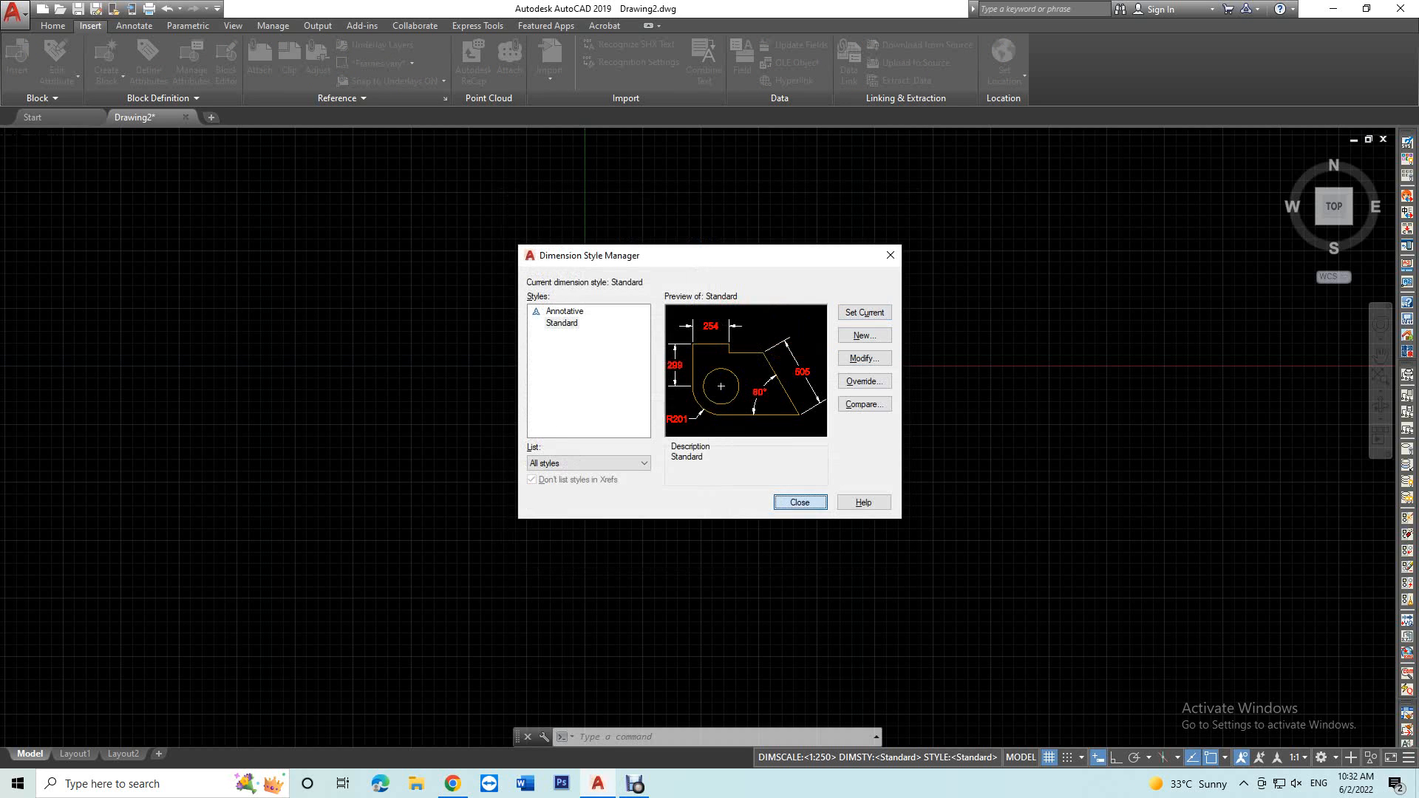
left_click(805, 497)
Step: Attach the reference image 441 with the two-panel door pattern and place it at a picked insertion point and scale
scroll(559, 489, "down", 4)
middle_click_drag(618, 466, 577, 557)
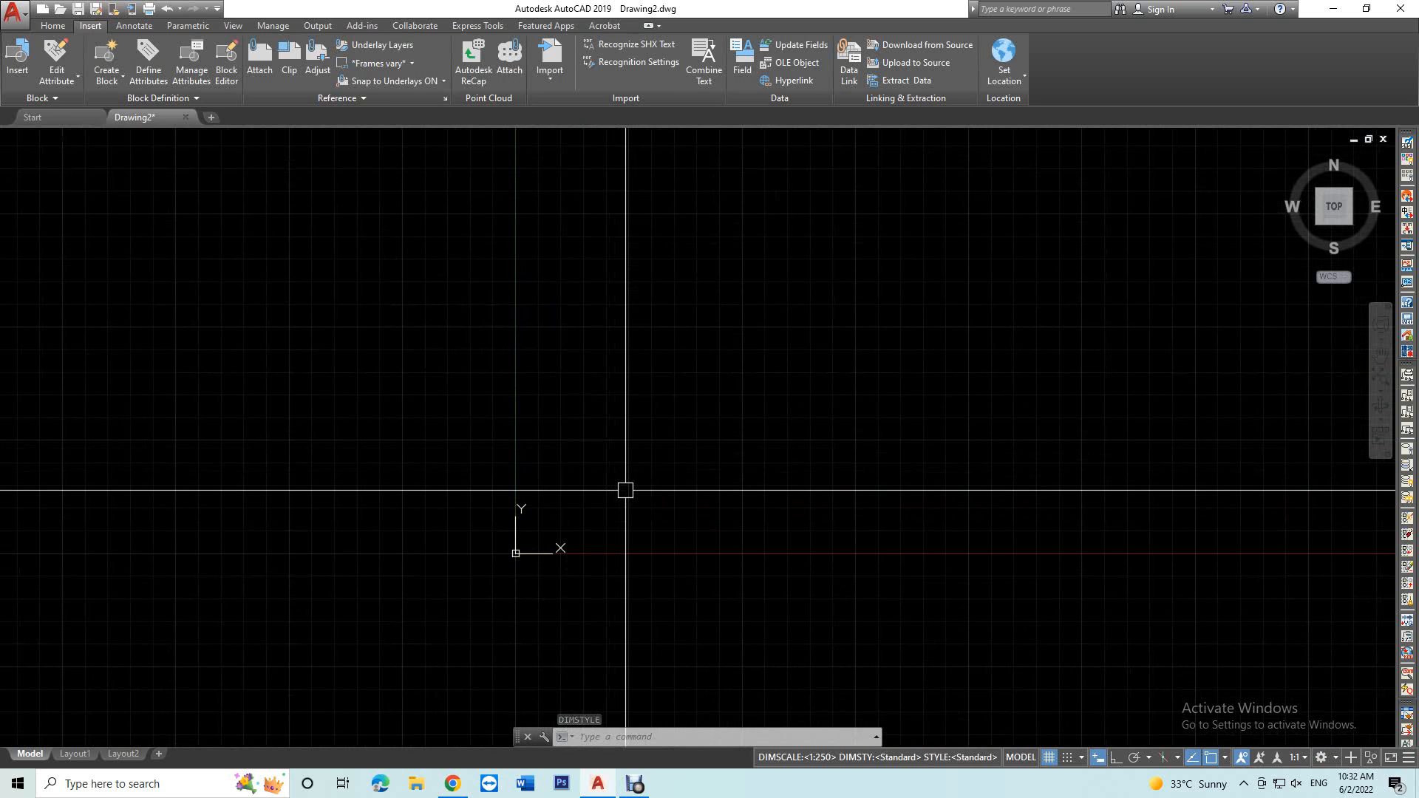
type("lmage")
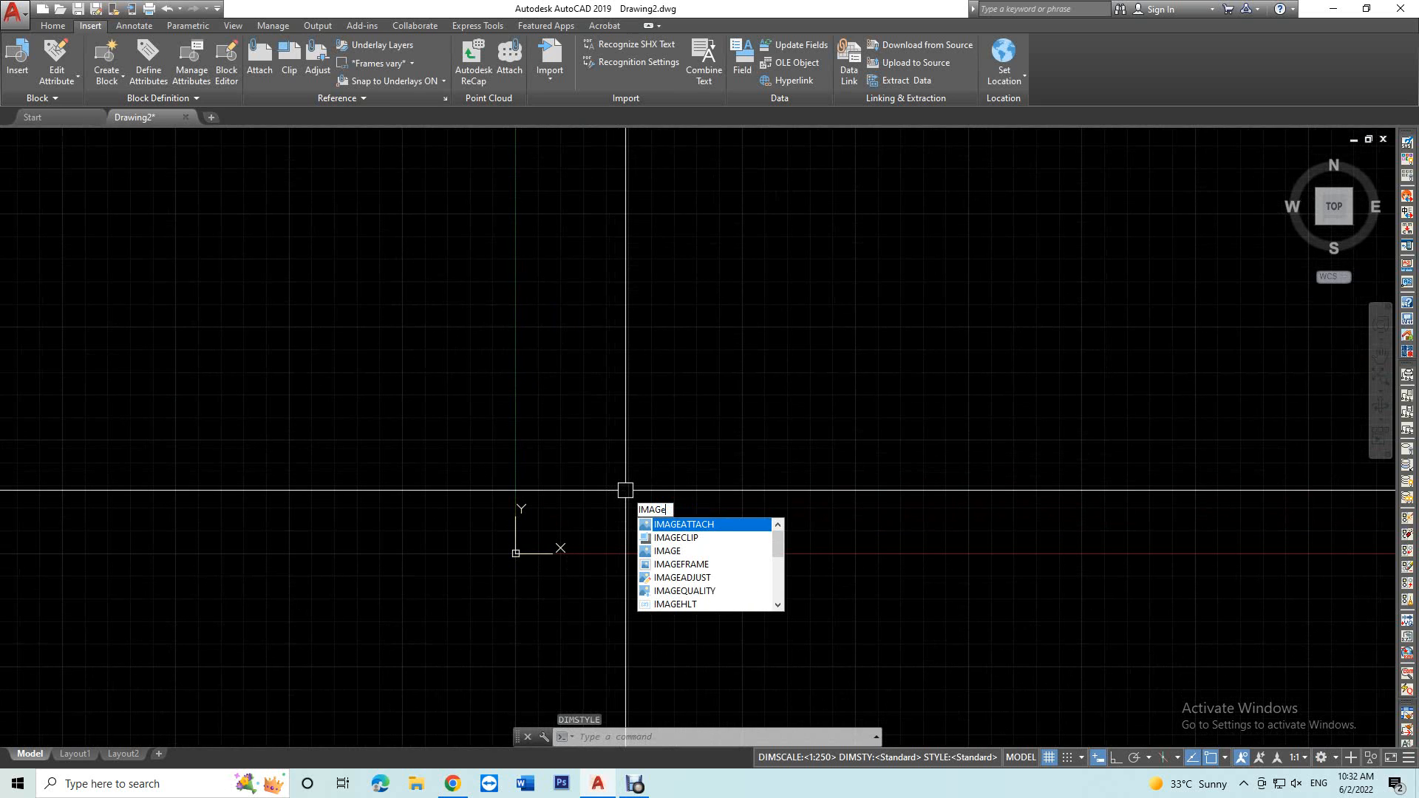
key("Return")
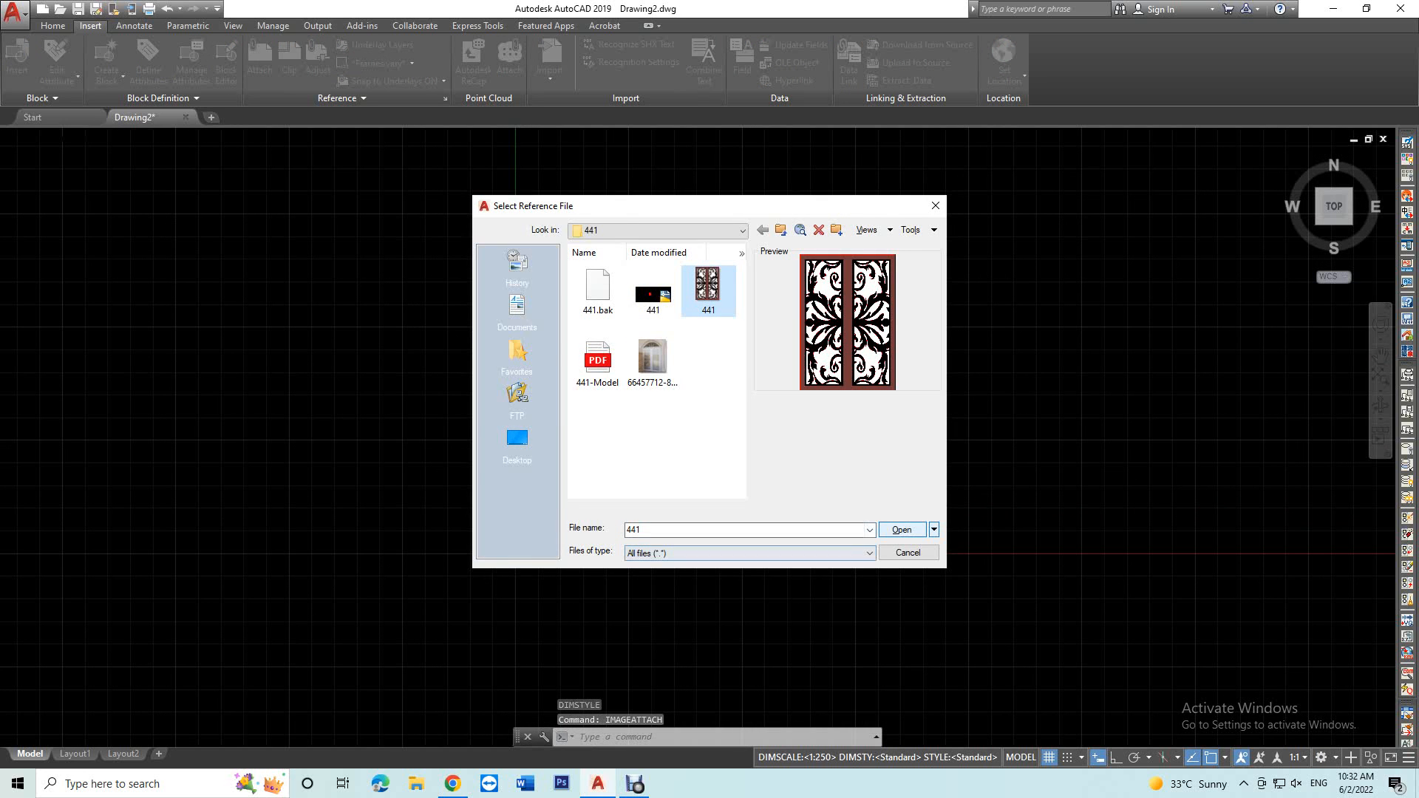
left_click(902, 530)
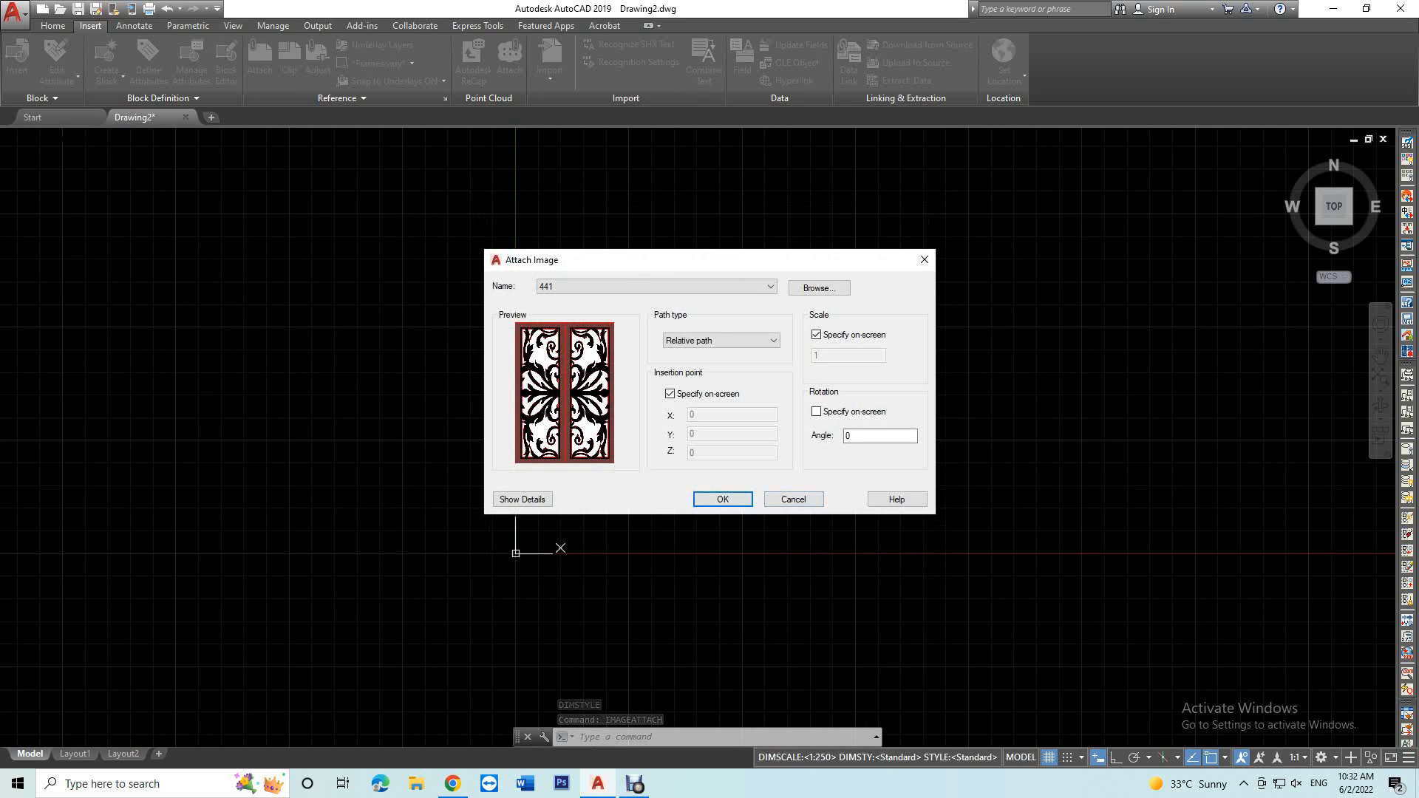
left_click(722, 497)
left_click(699, 463)
scroll(757, 404, "up", 5)
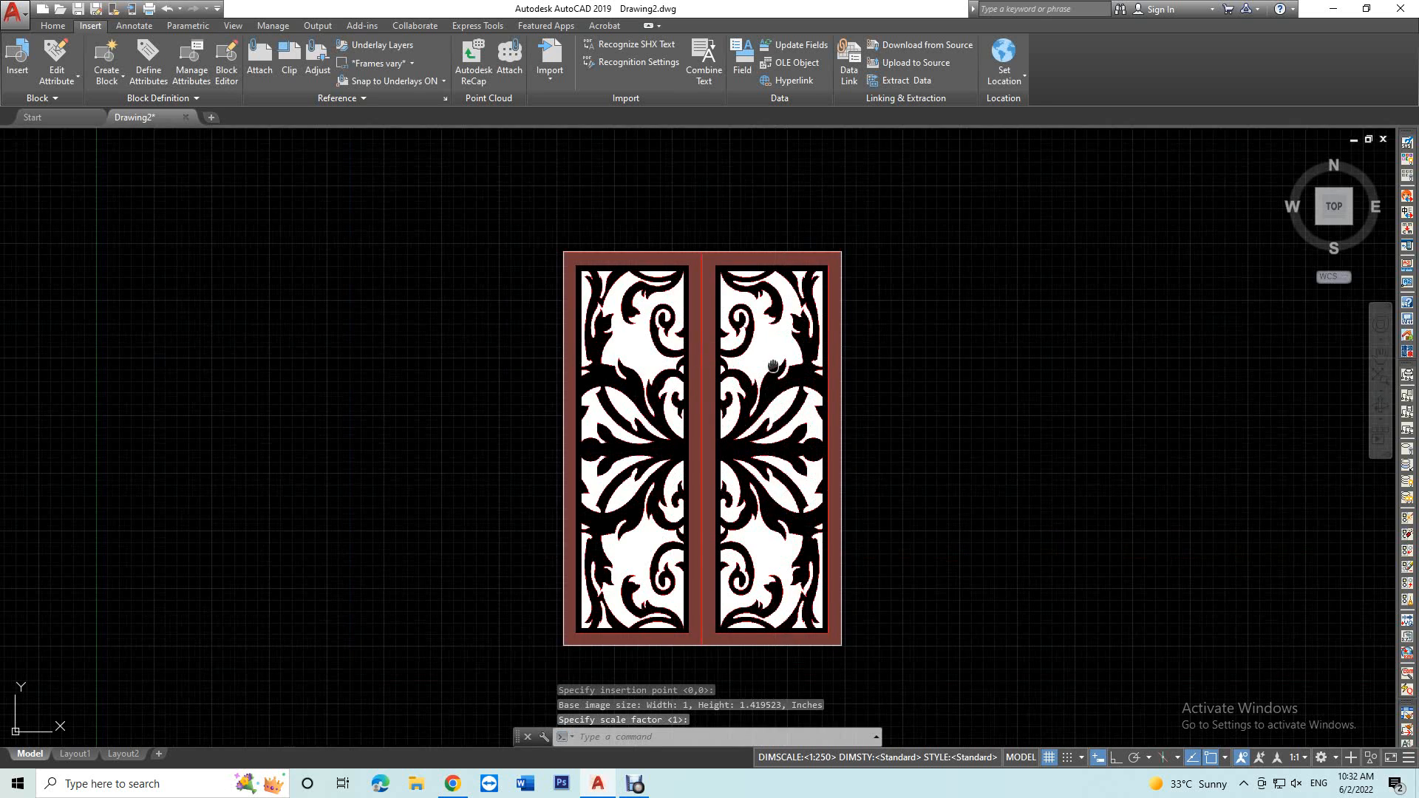
Step: Draw a vertical line 20 units long with ortho on, going up from the inner upper edge of the right panel's black border
middle_click_drag(758, 348, 775, 434)
type("l")
key("Return")
scroll(750, 366, "up", 5)
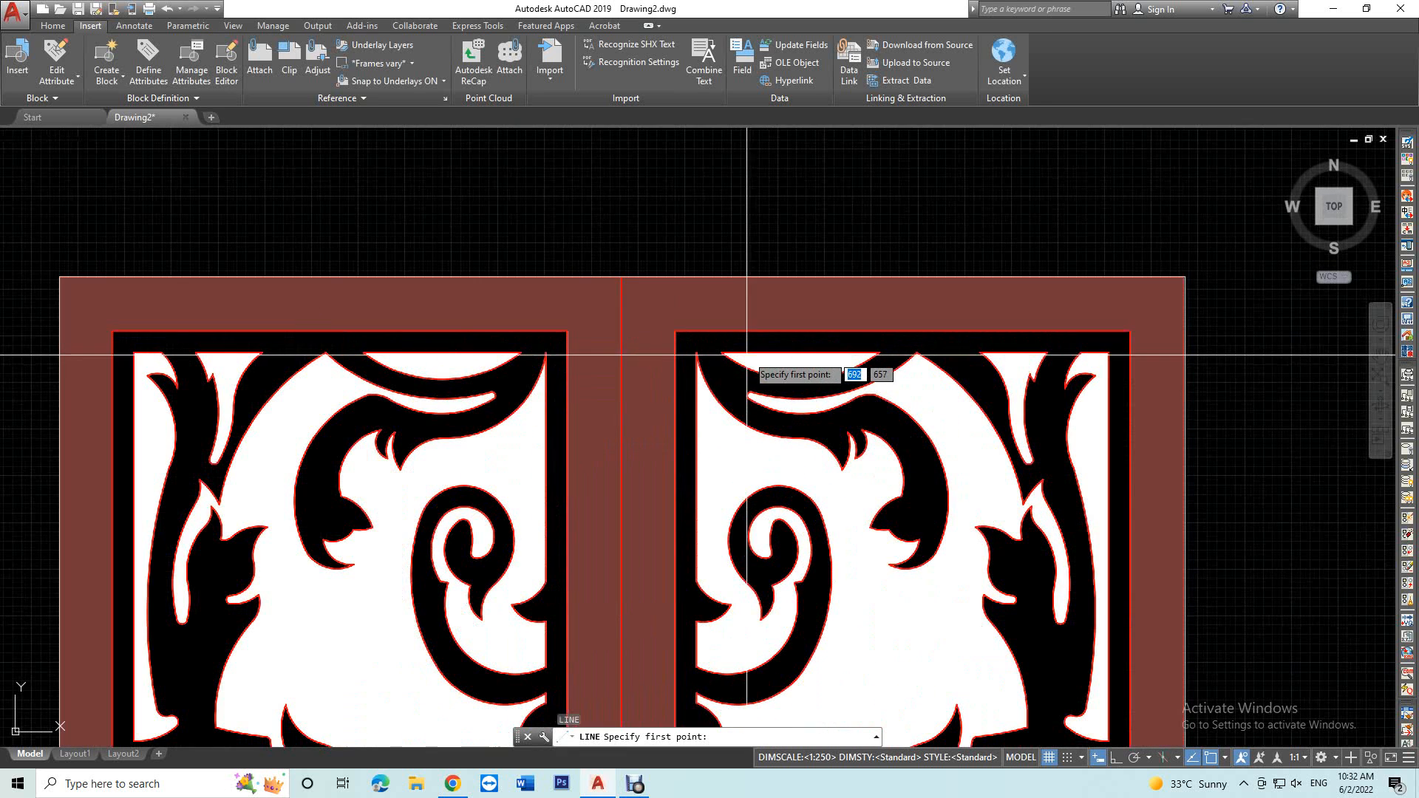
left_click(754, 353)
key("F8")
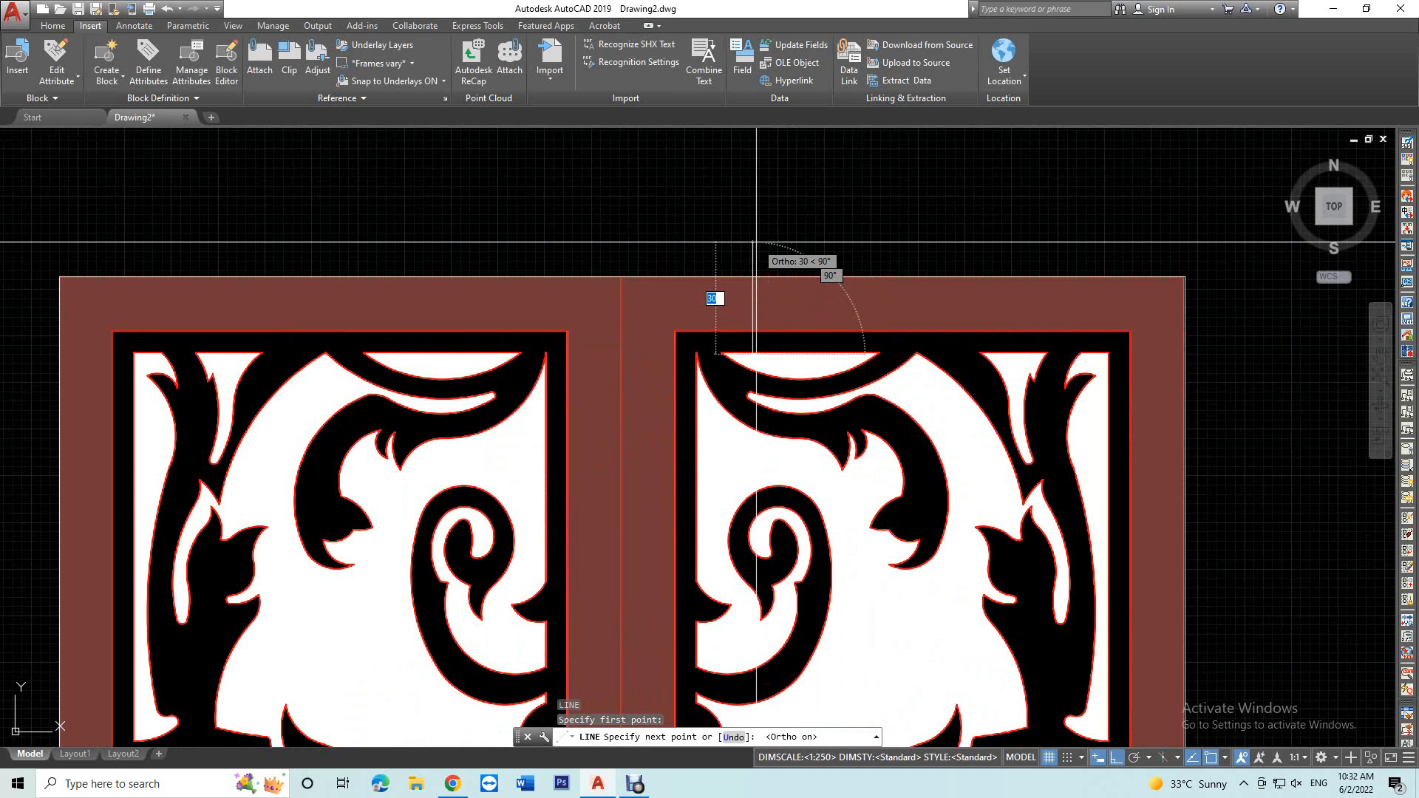
type("2")
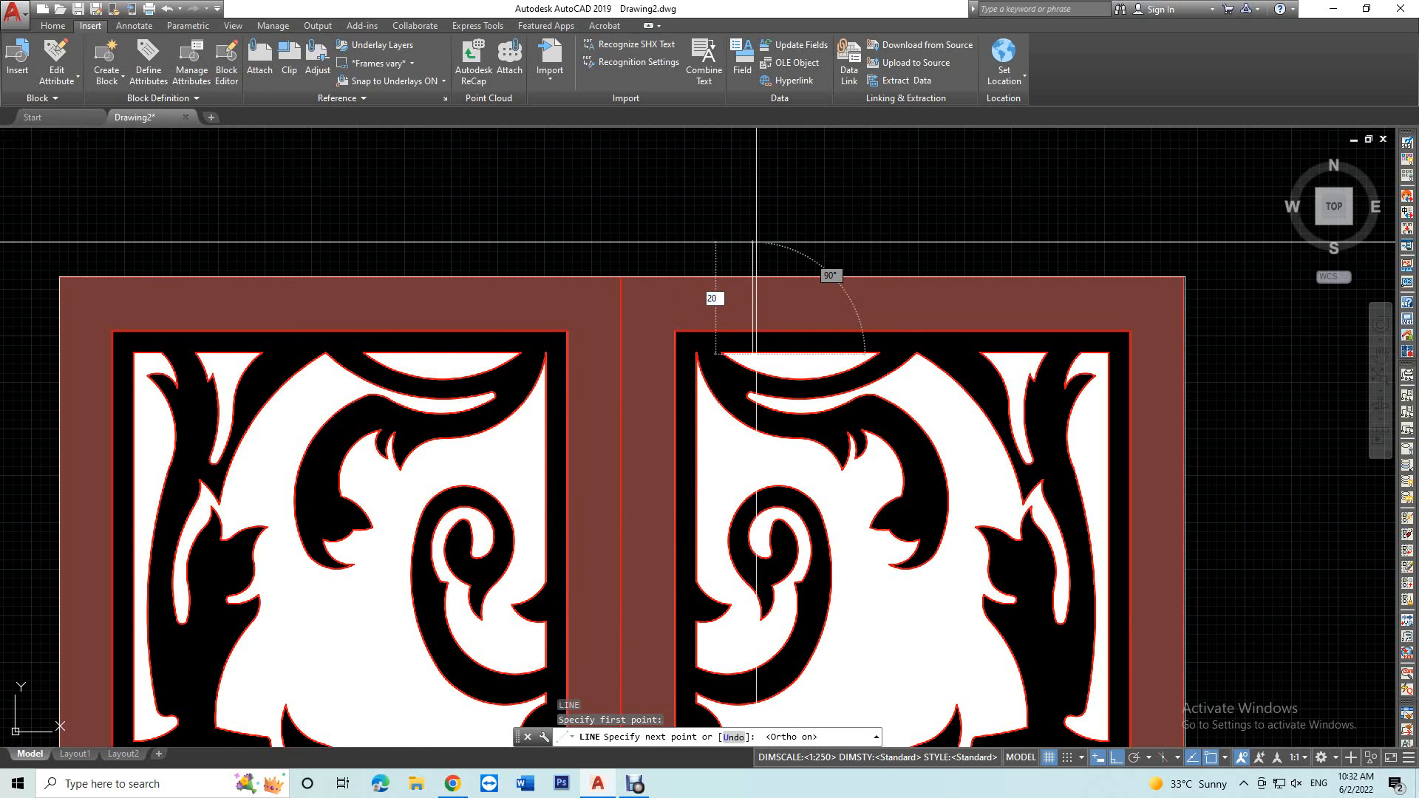
type("0")
key("Return")
key("Return")
Step: Scale the image by reference from the line's lower end so the black border's width matches the 20-unit line
left_click(876, 226)
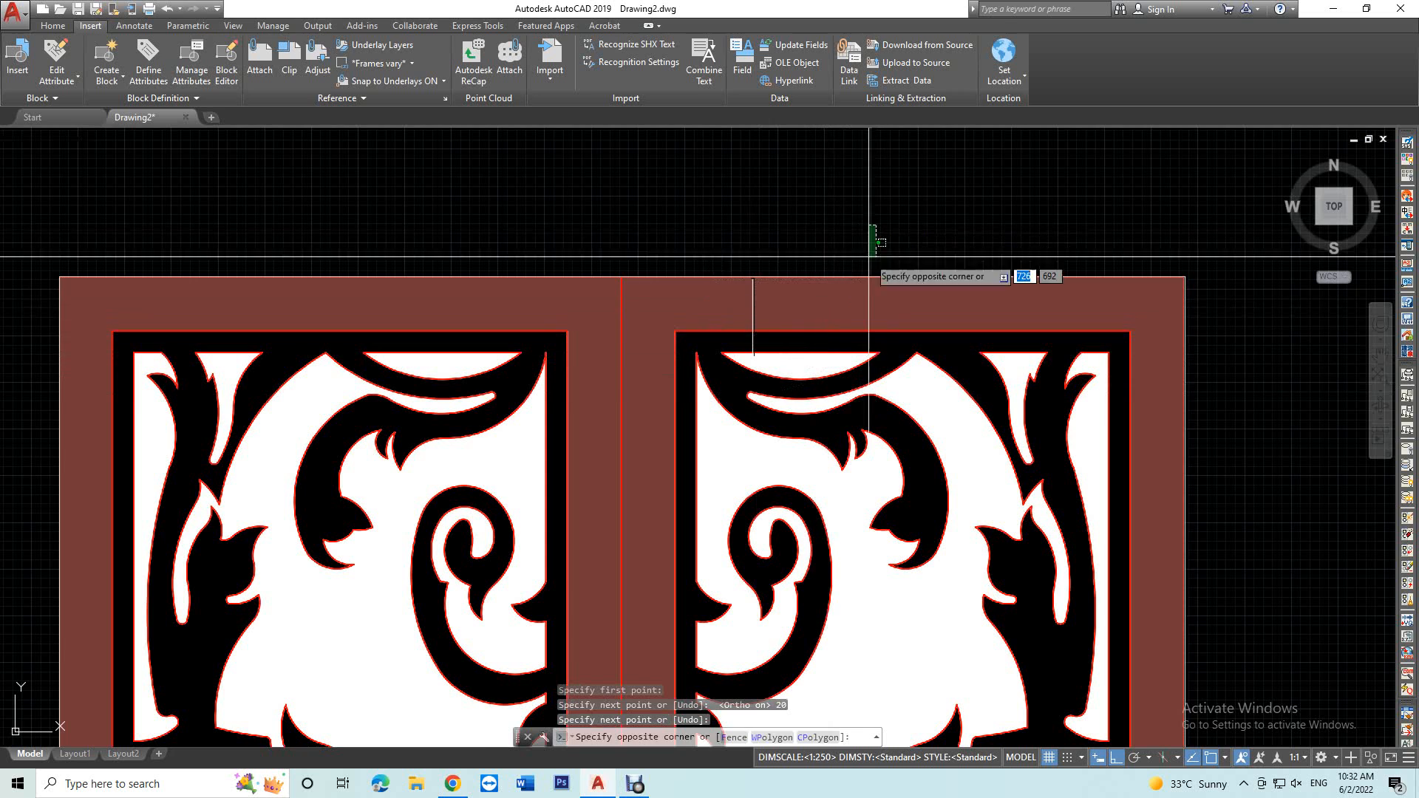
left_click(778, 435)
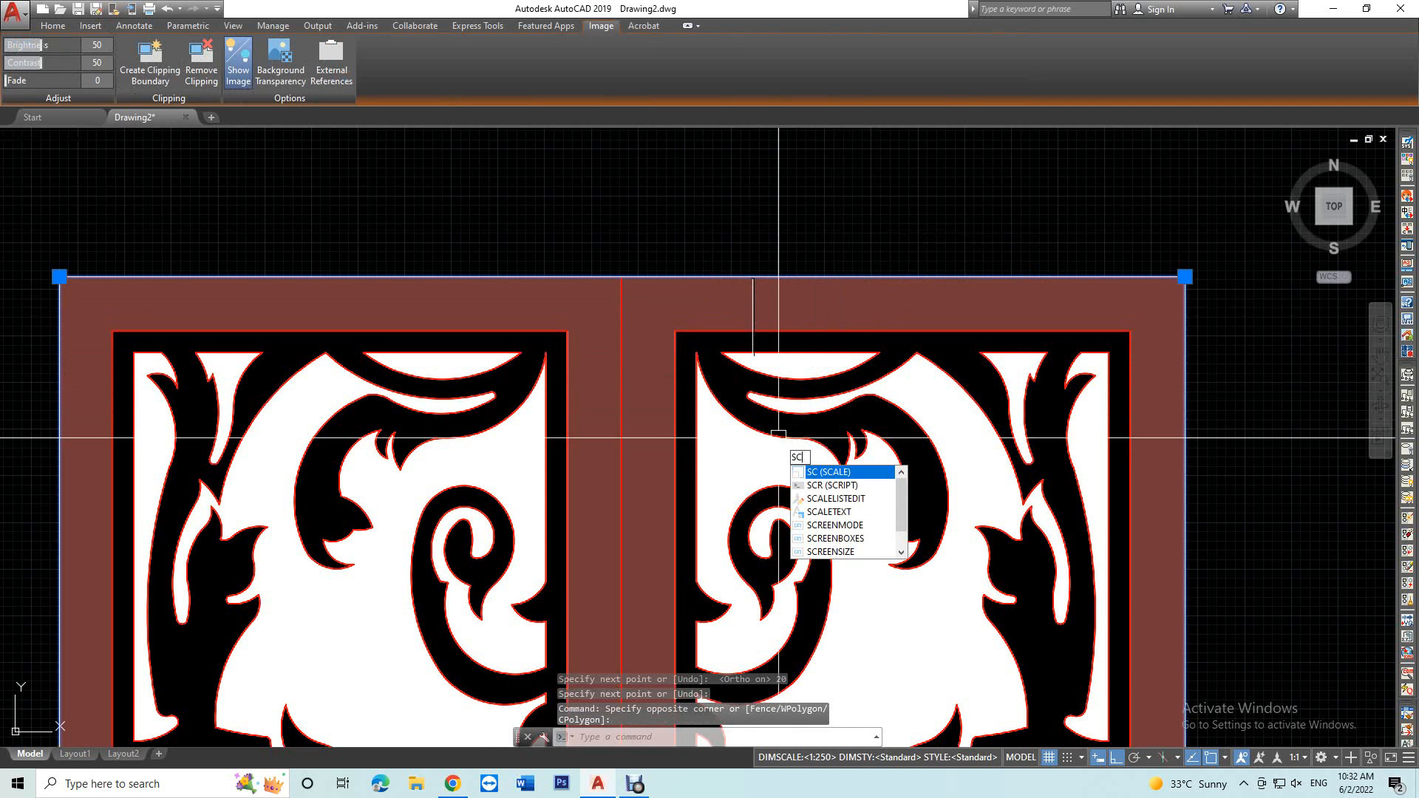
key("Return")
left_click(753, 355)
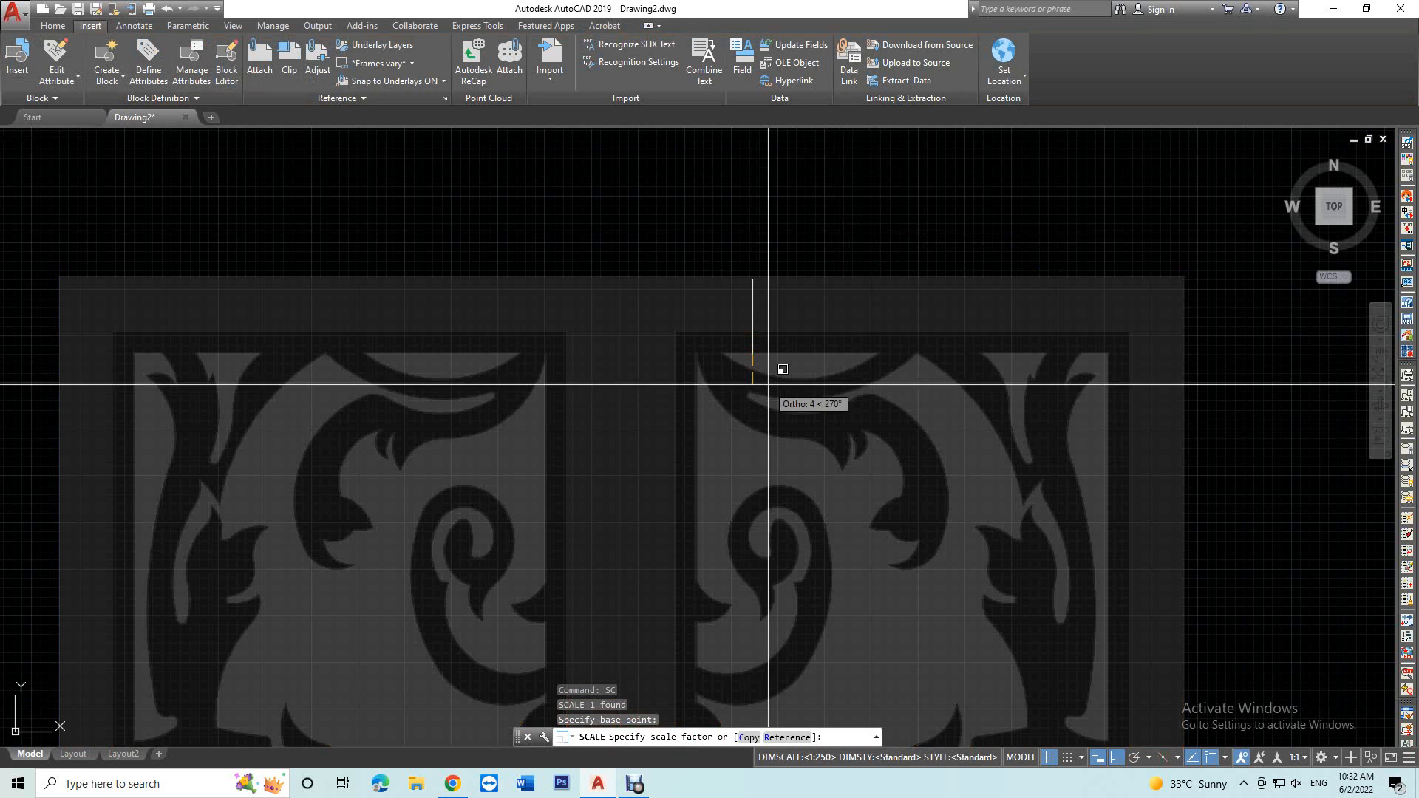
type("r")
key("Return")
left_click(753, 383)
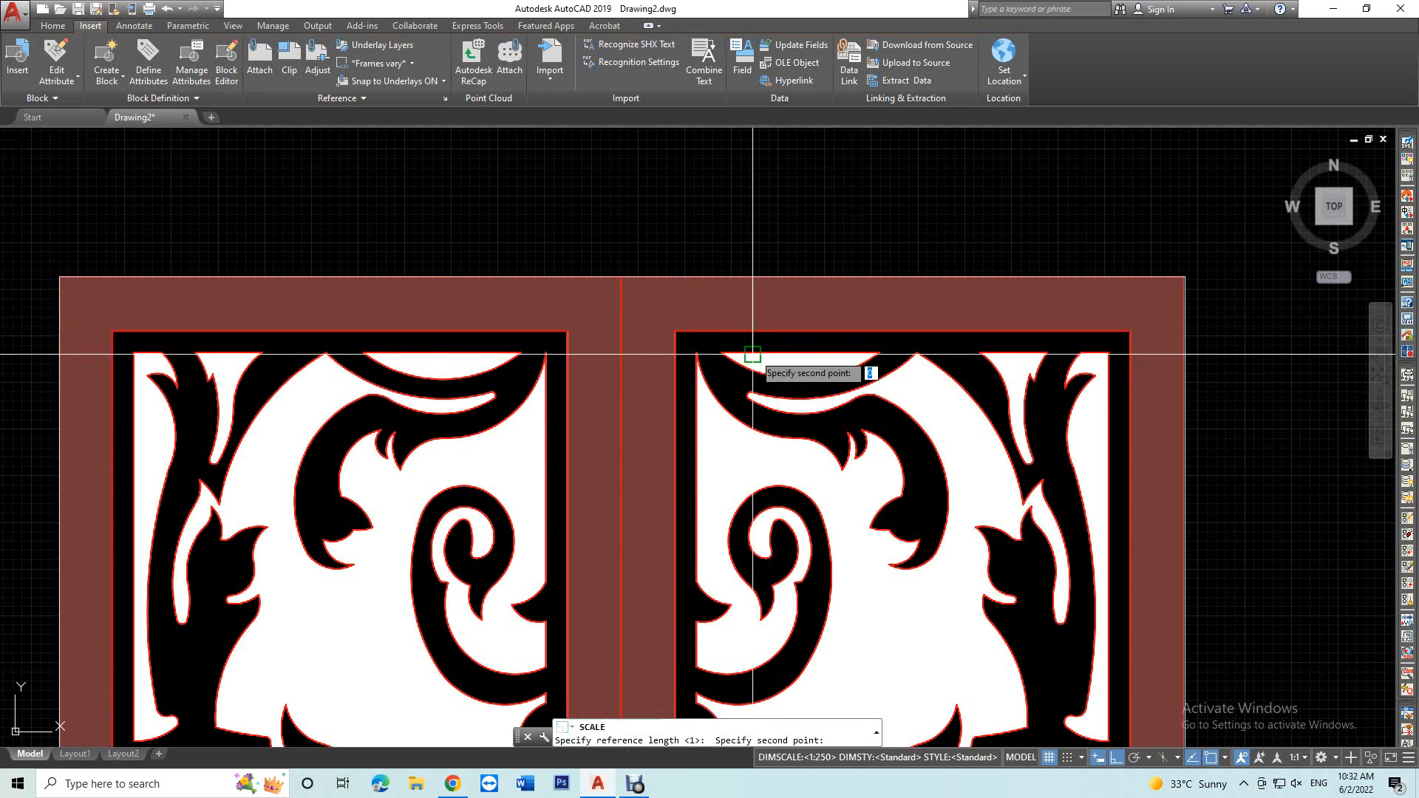
left_click(753, 299)
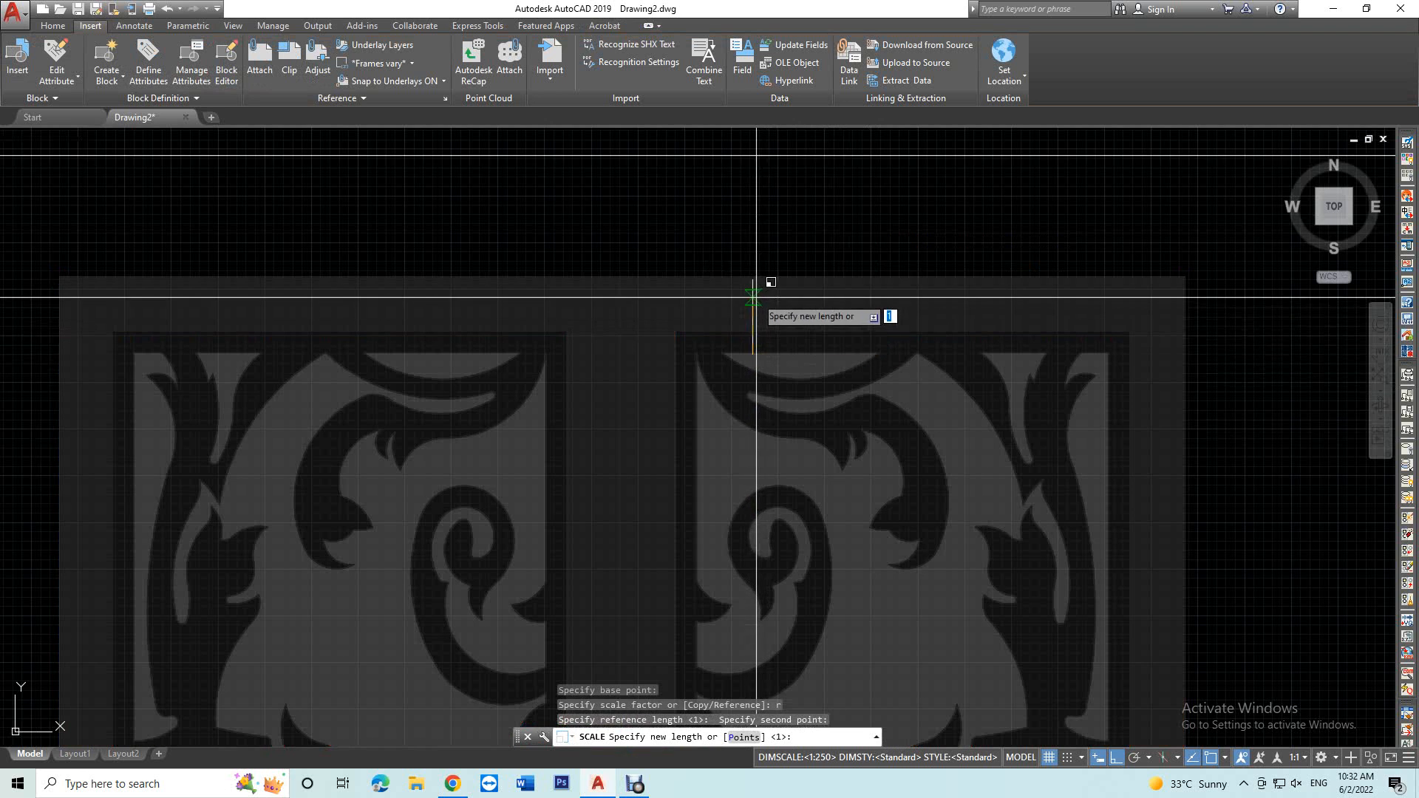
left_click(752, 274)
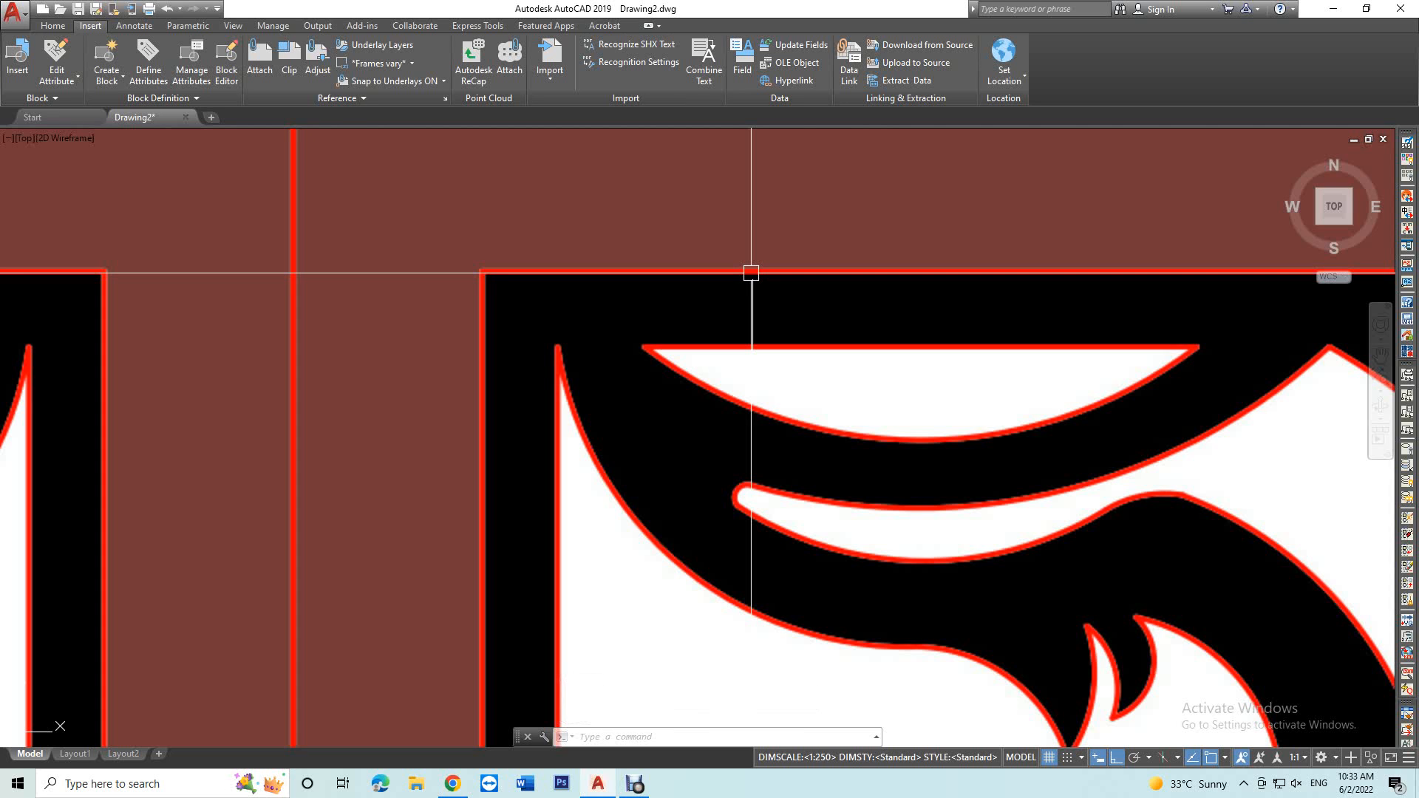
Step: Erase the short vertical reference line on the right panel's upper border
scroll(751, 273, "down", 5)
left_click(748, 273)
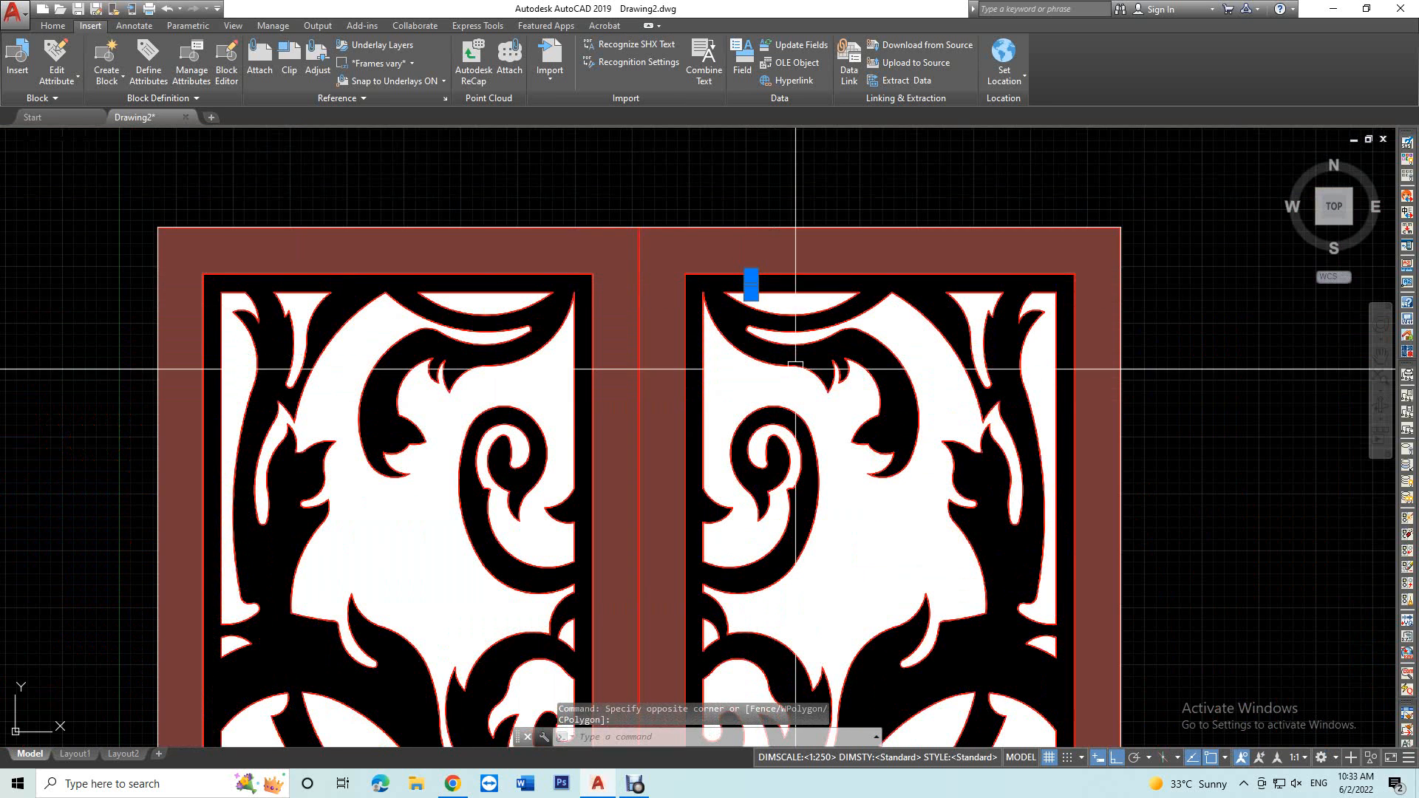
type("e")
key("space")
middle_click_drag(760, 382, 661, 301)
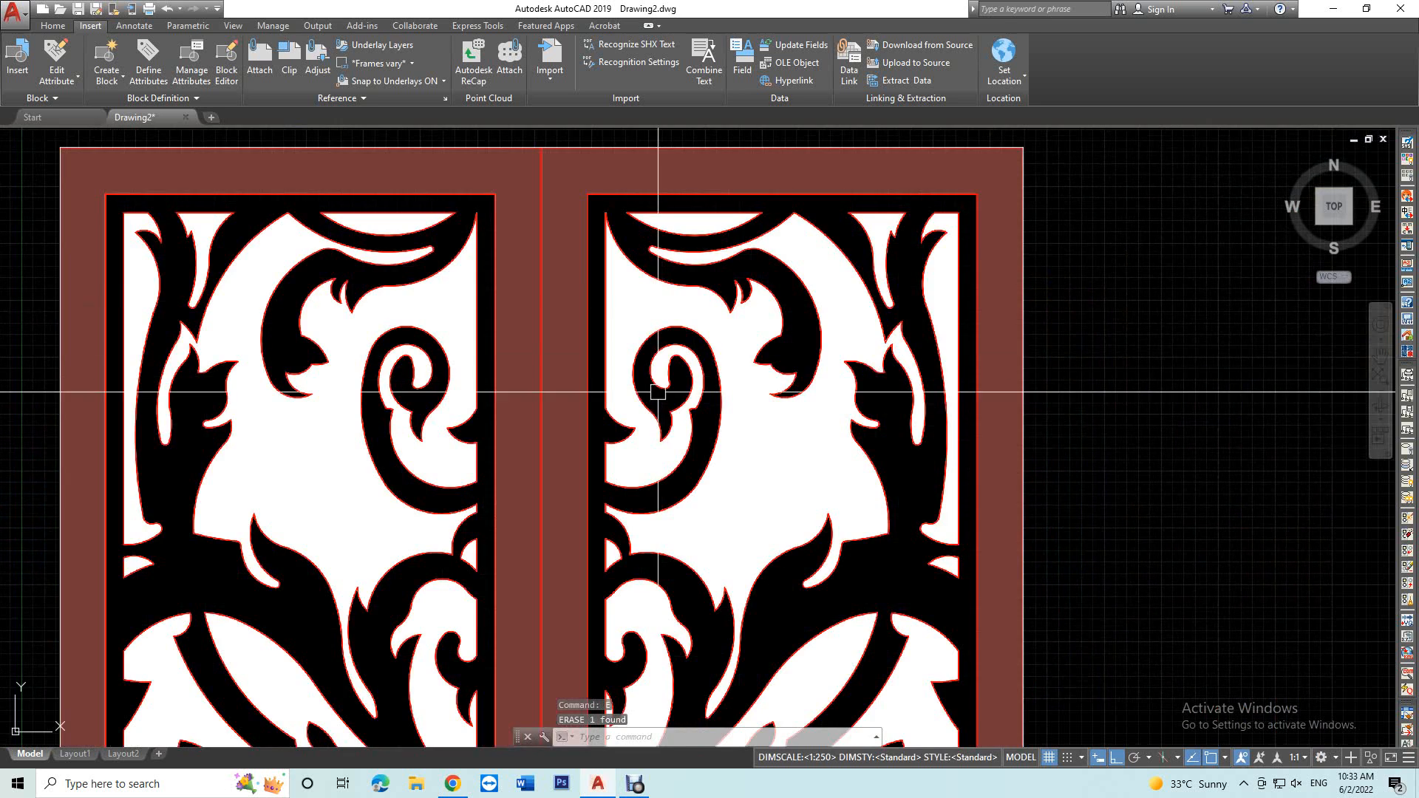
middle_click_drag(656, 402, 656, 384)
type("pl")
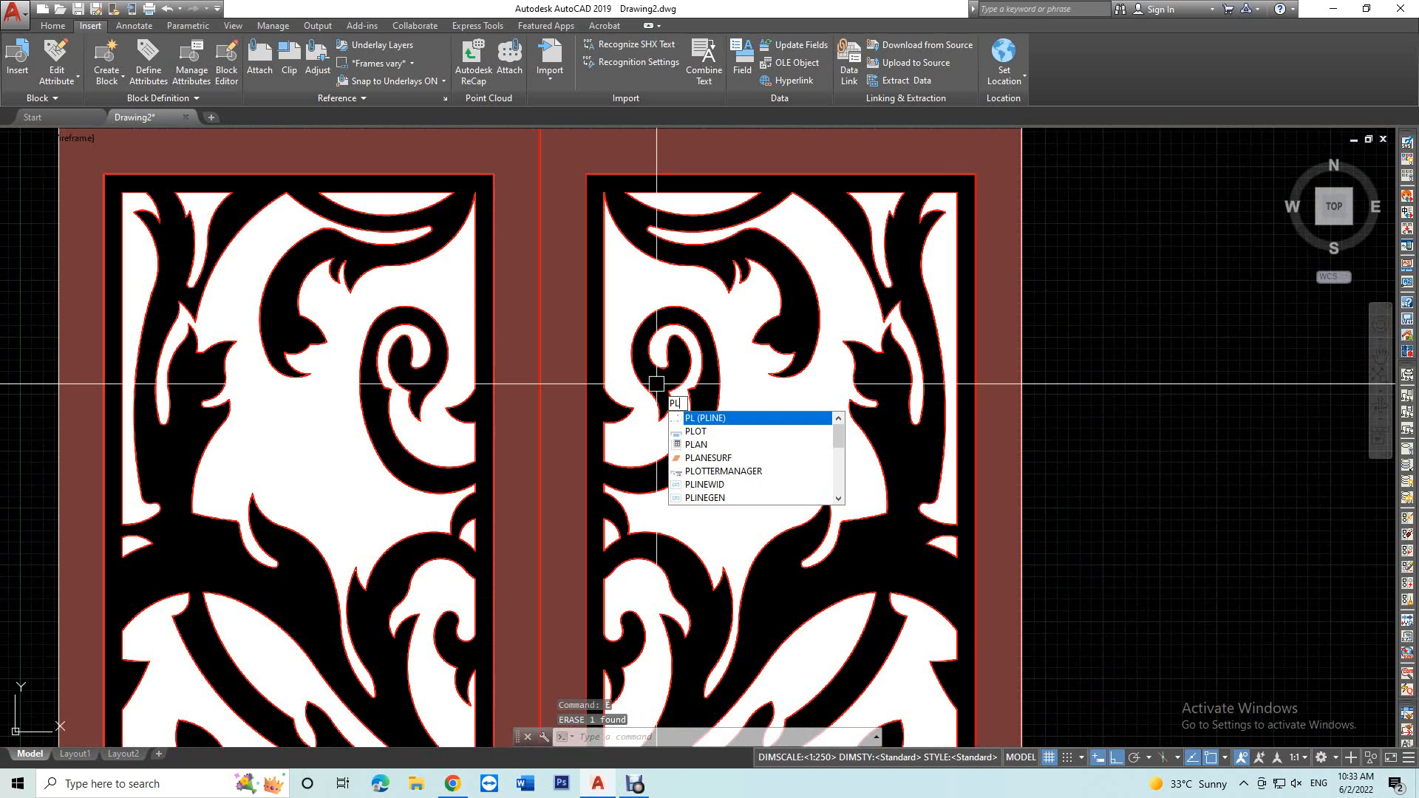
key("Return")
key("Escape")
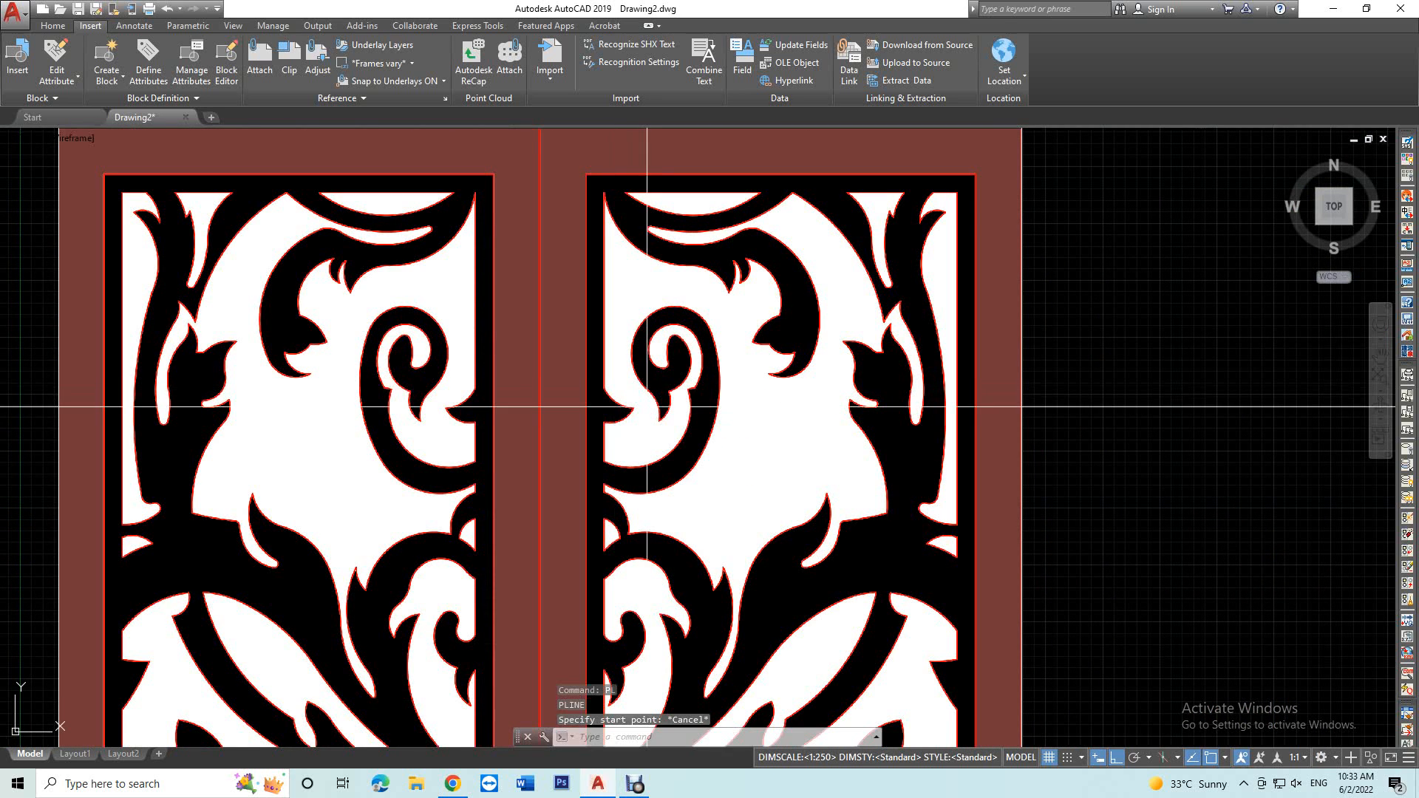
Step: Draw vertical construction lines along the inner left edge and the outer right edge of the right panel's black border
type("xl")
key("Return")
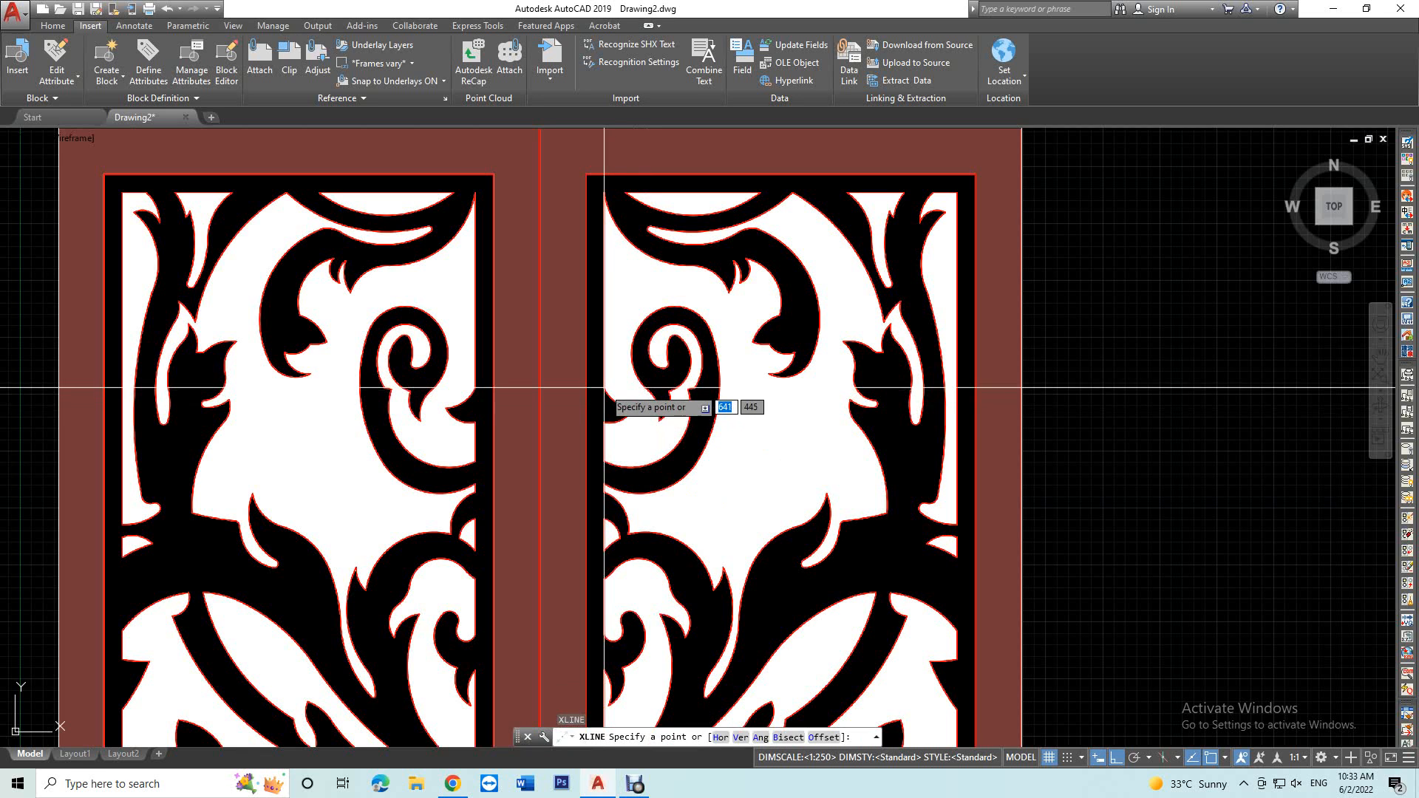
left_click(604, 390)
left_click(612, 440)
key("Return")
key("Return")
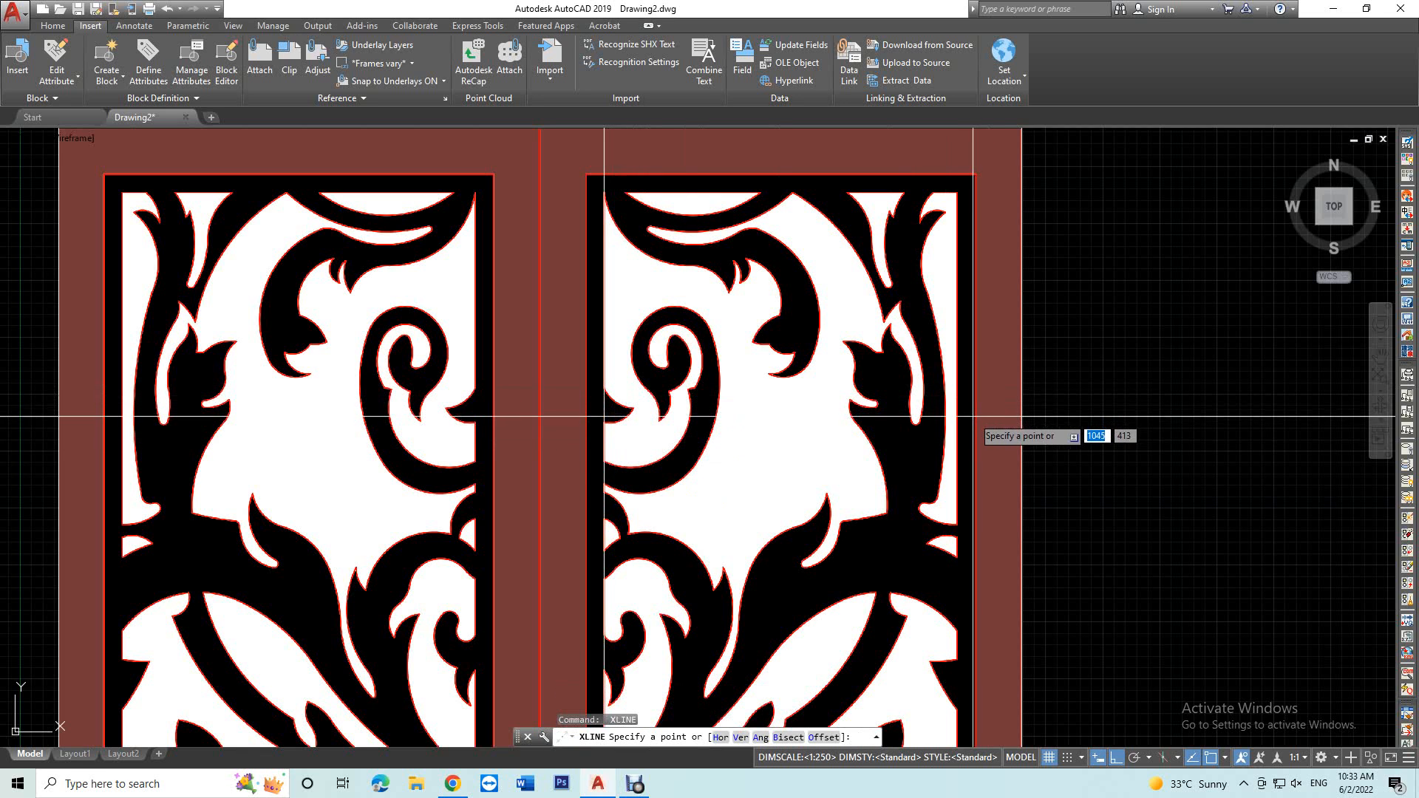
left_click(974, 413)
left_click(971, 476)
key("Return")
Step: Draw horizontal construction lines along the outer upper edge of the right panel's black border and through the middle of the door pattern
key("Return")
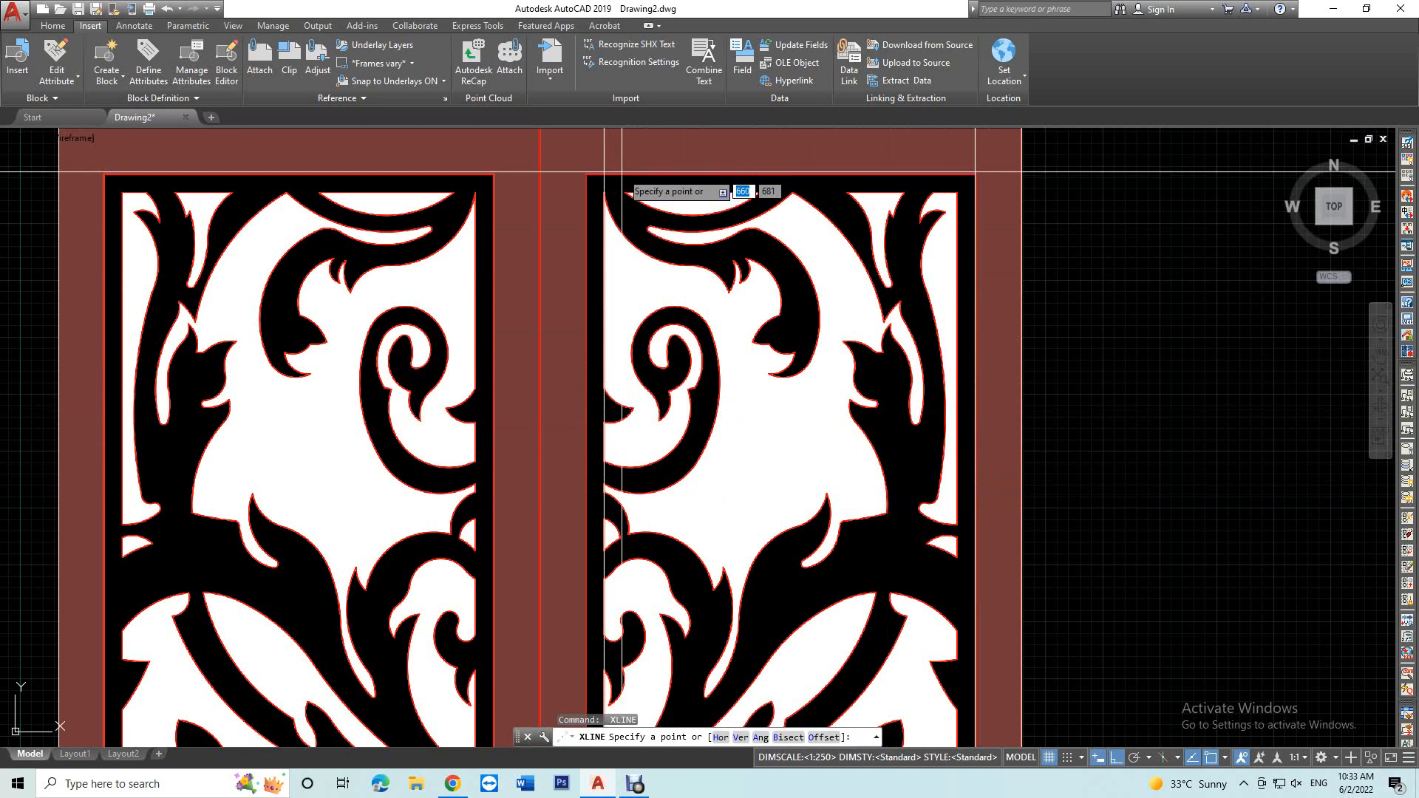
left_click(604, 174)
left_click(702, 174)
key("Return")
middle_click_drag(696, 477, 696, 220)
middle_click_drag(689, 400, 677, 405)
scroll(677, 405, "down", 2)
key("Return")
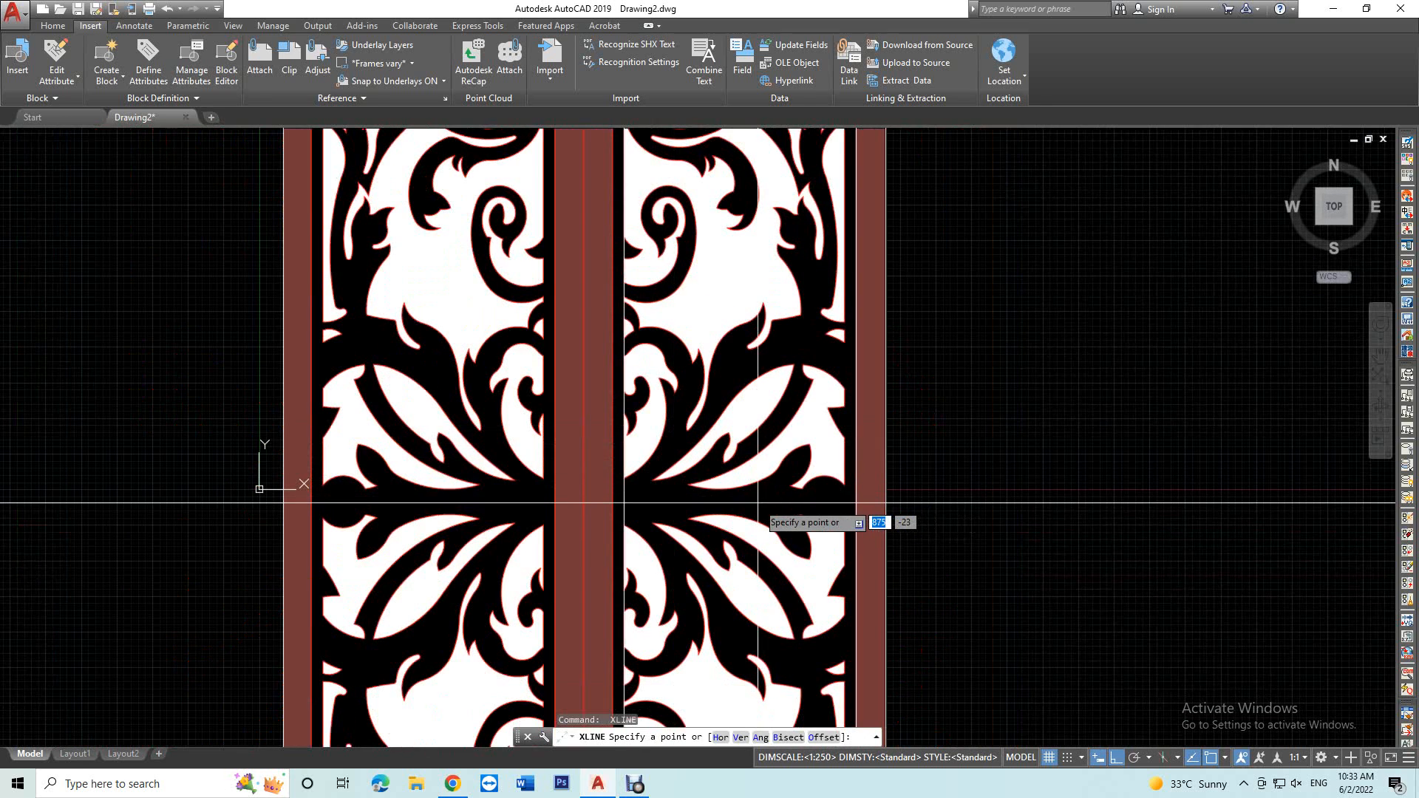
left_click(584, 505)
left_click(657, 507)
key("Return")
scroll(620, 479, "down", 2)
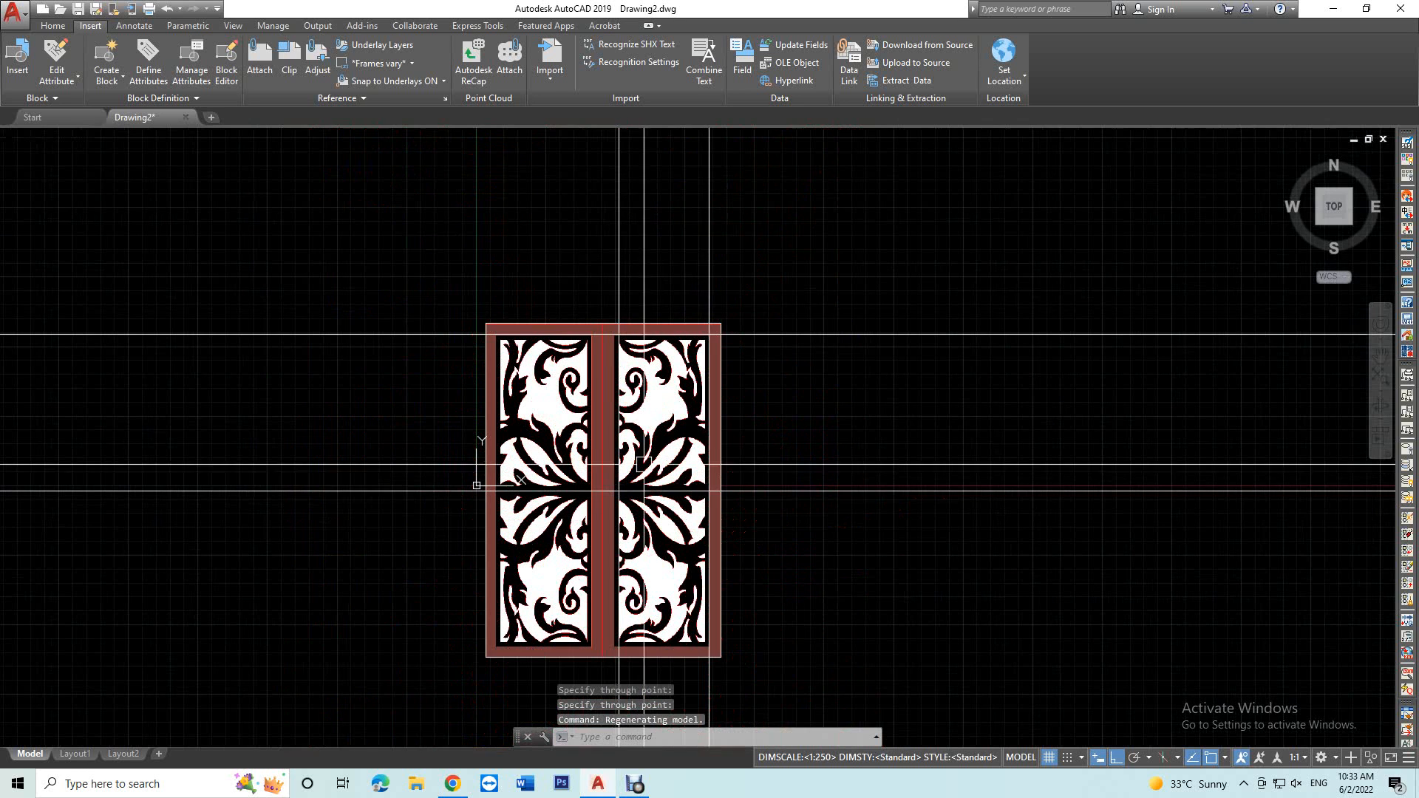
Step: Set the drawing colour to Yellow and draw a rectangle over the right panel's upper half between the construction line intersections
middle_click_drag(644, 464, 604, 461)
left_click(54, 26)
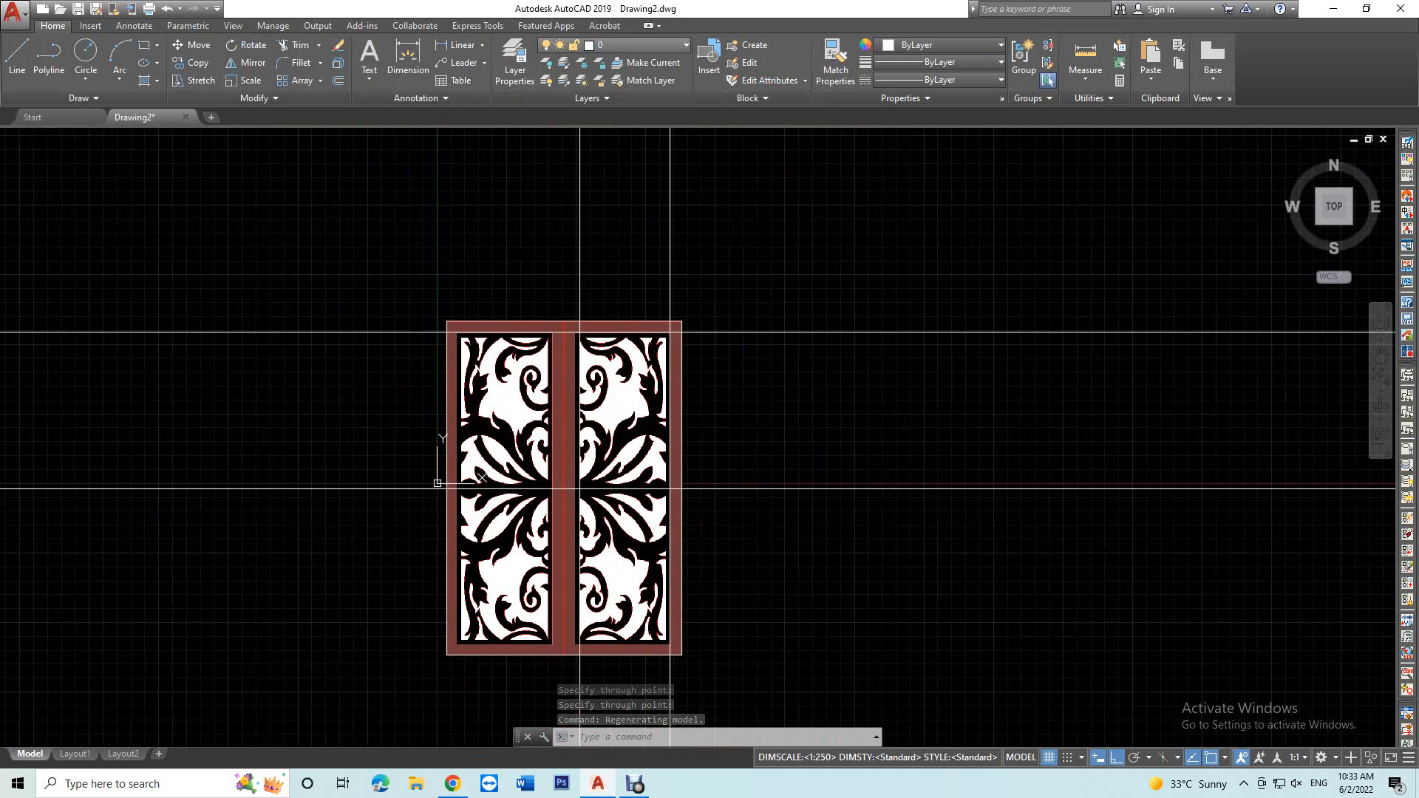
left_click(939, 45)
left_click(900, 195)
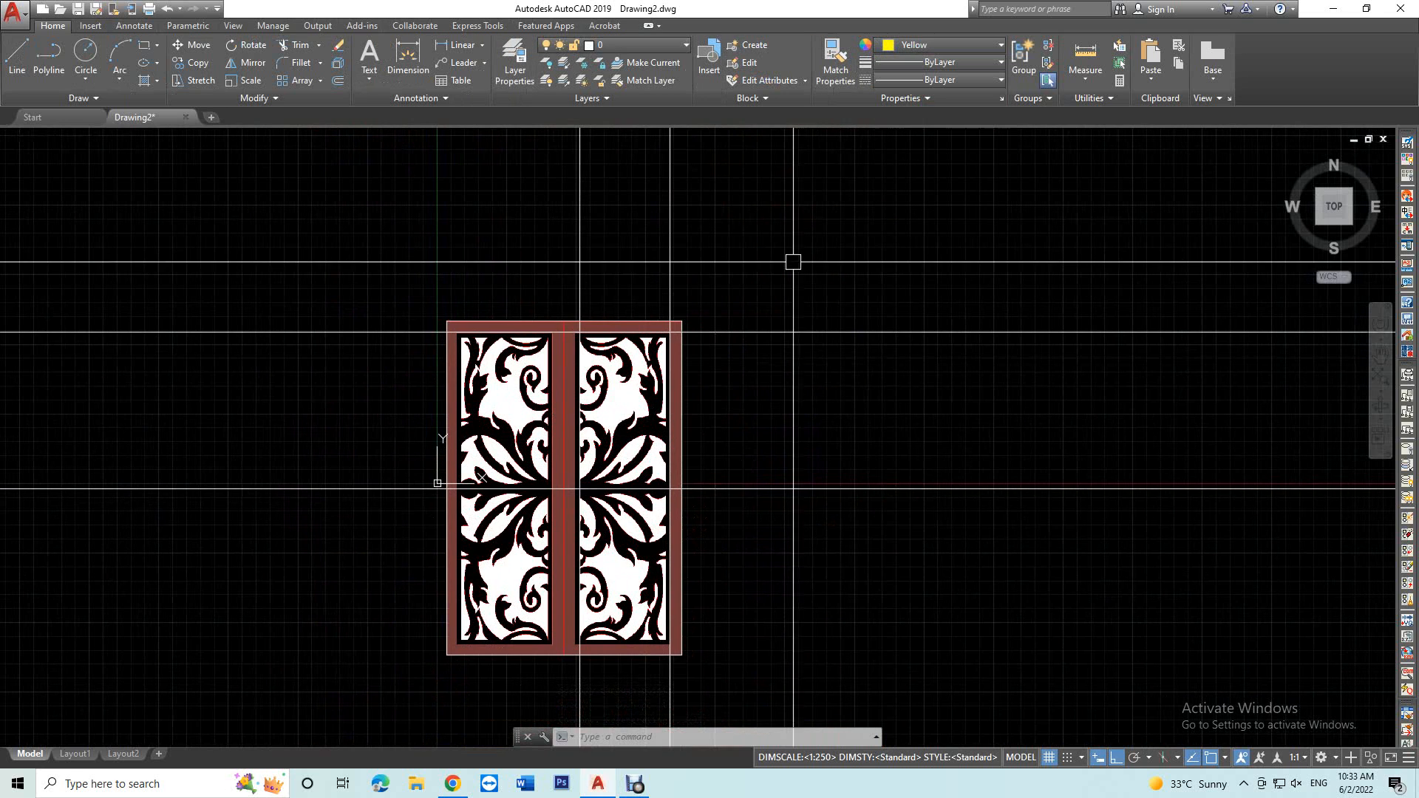
left_click(144, 45)
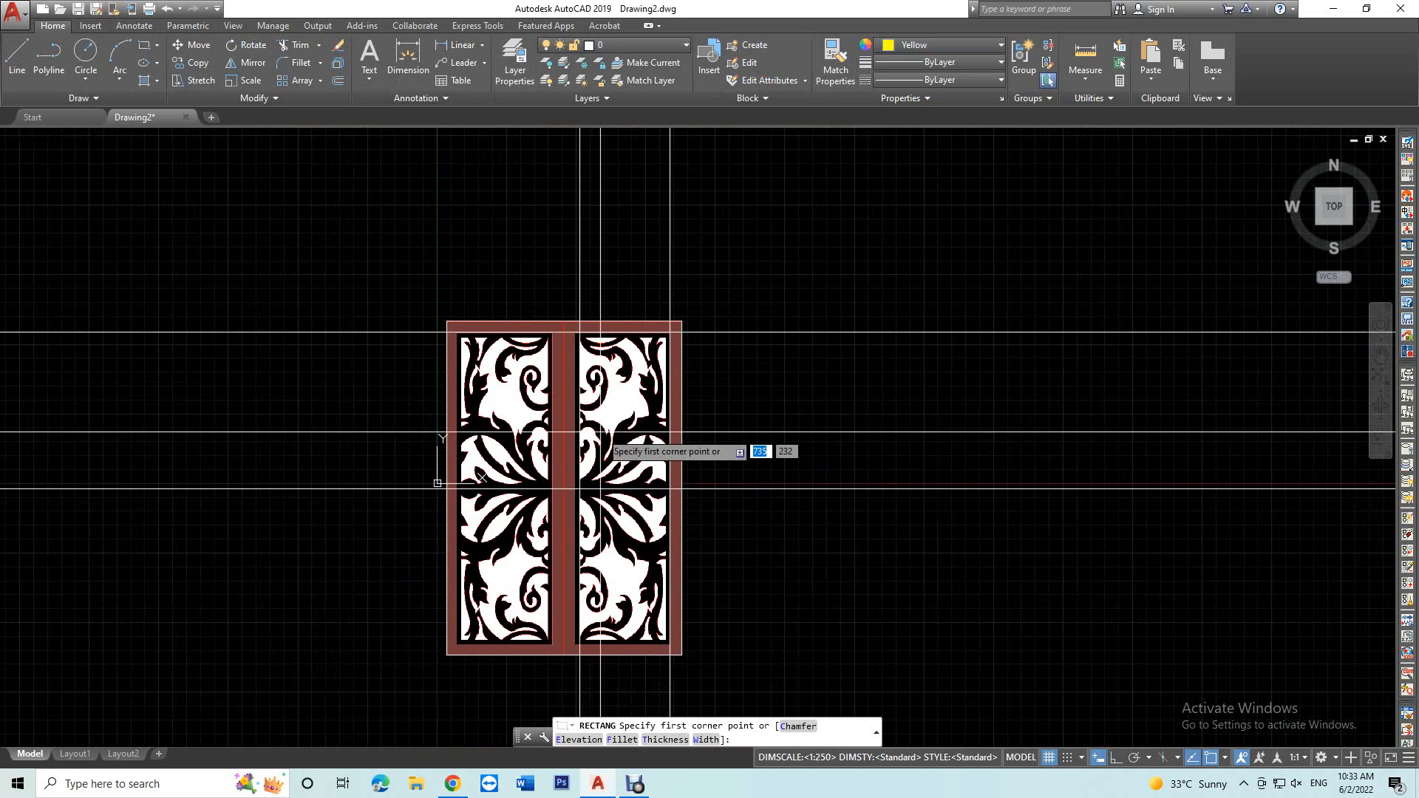
left_click(580, 333)
left_click(670, 489)
key("Escape")
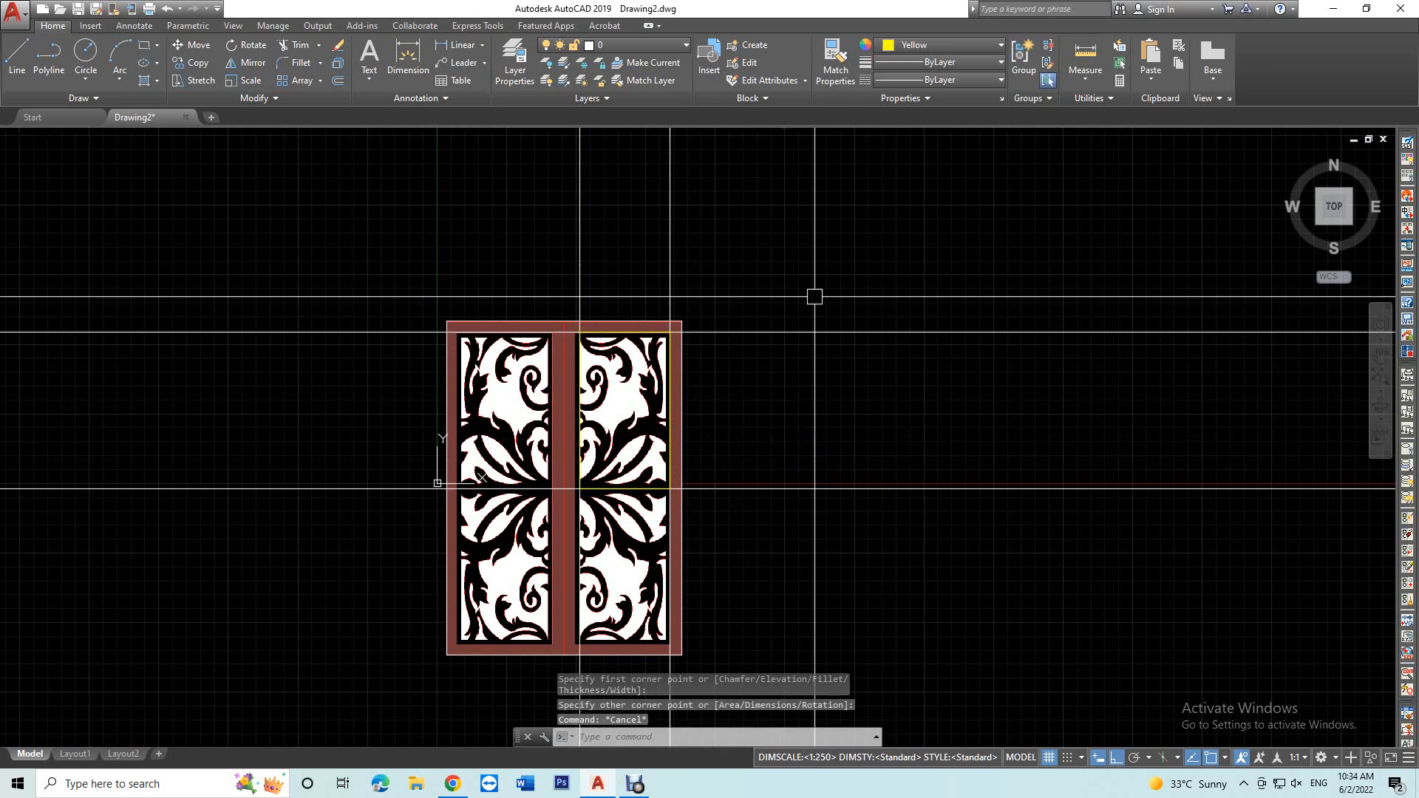
Step: Erase the four construction lines around the door pattern, keeping the yellow rectangle
left_click(814, 298)
left_click(722, 507)
left_click(739, 244)
left_click(343, 312)
type("e")
key("Return")
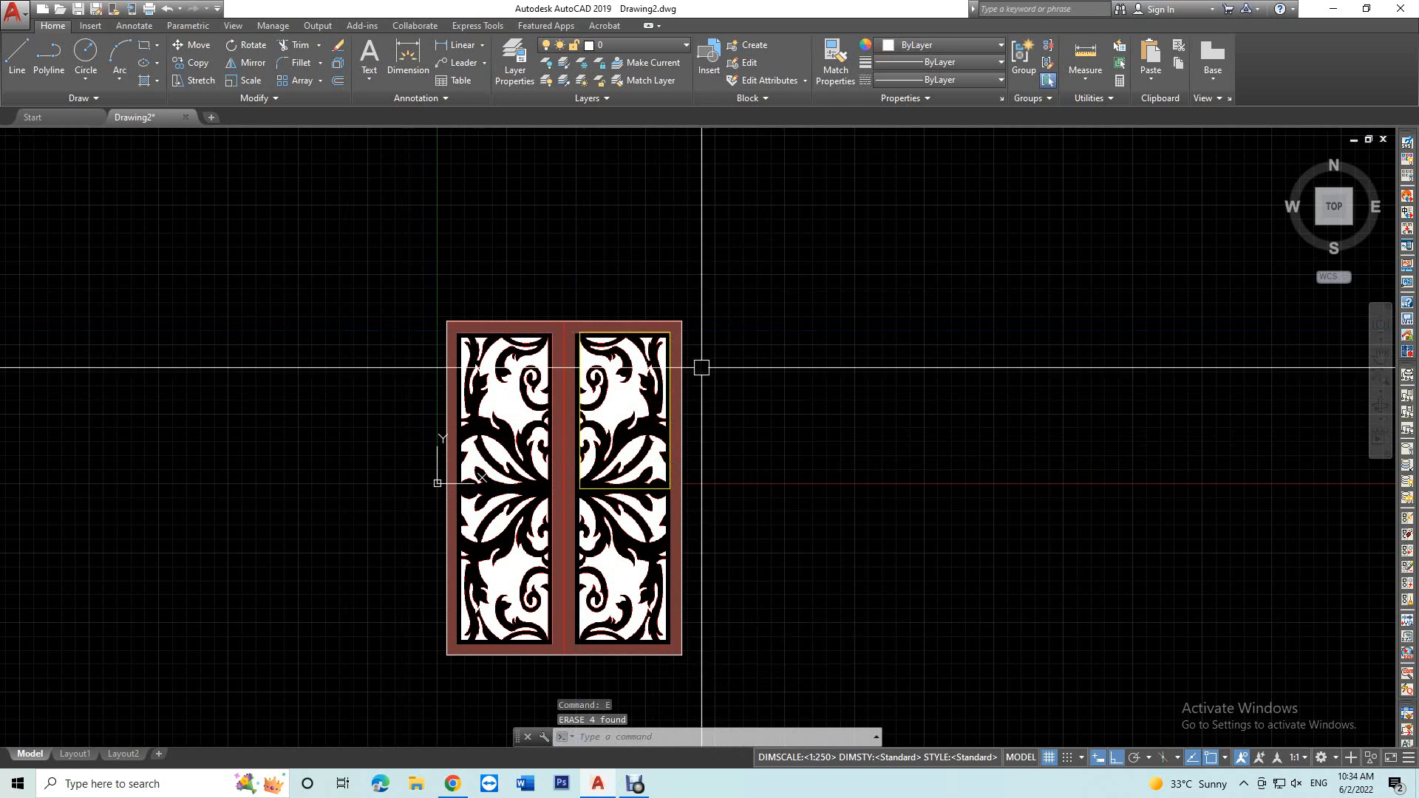
Step: Start a polyline at the right panel's inner edge and trace the white leaf's outer curve with arcs up to the hook's inner point
scroll(685, 396, "up", 2)
scroll(615, 390, "up", 5)
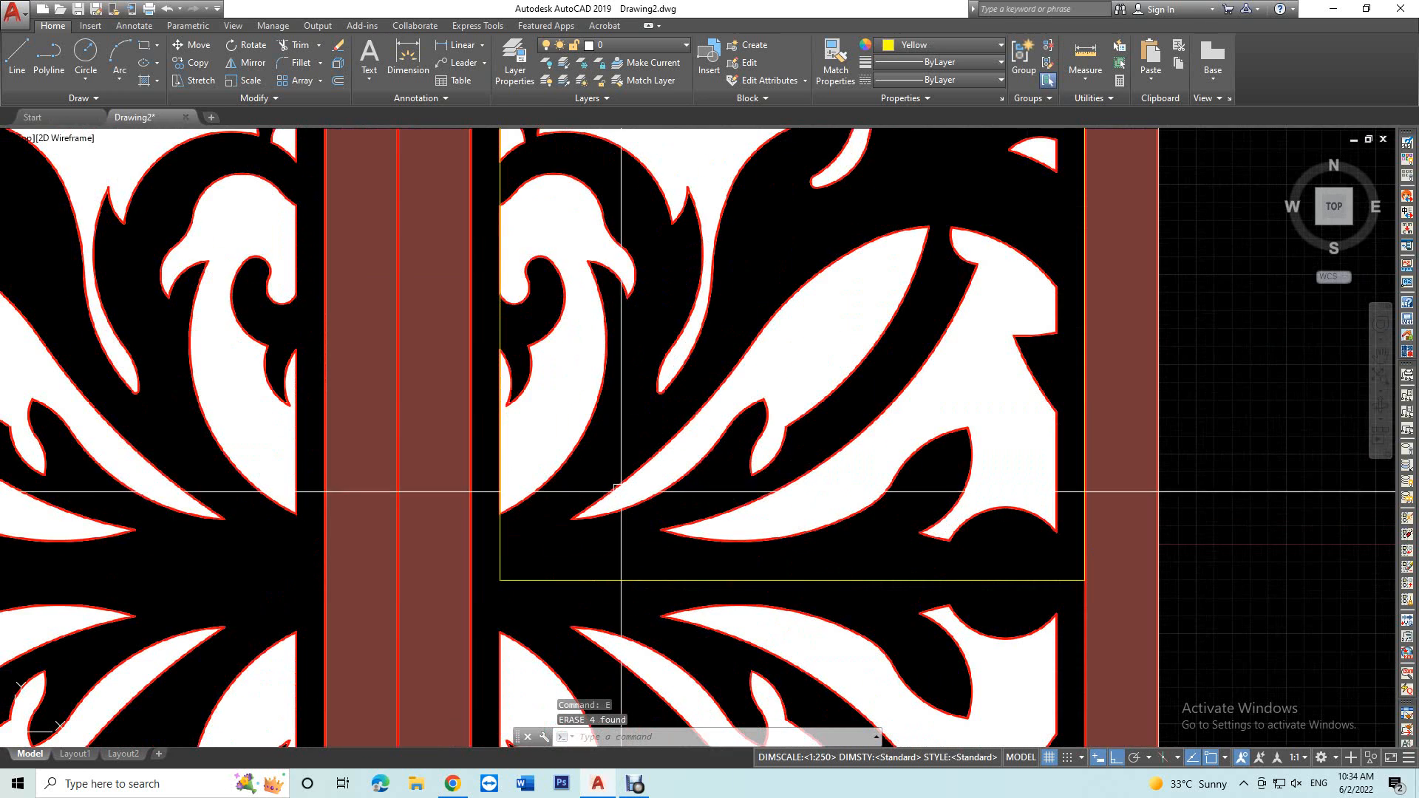
type("pl")
key("Return")
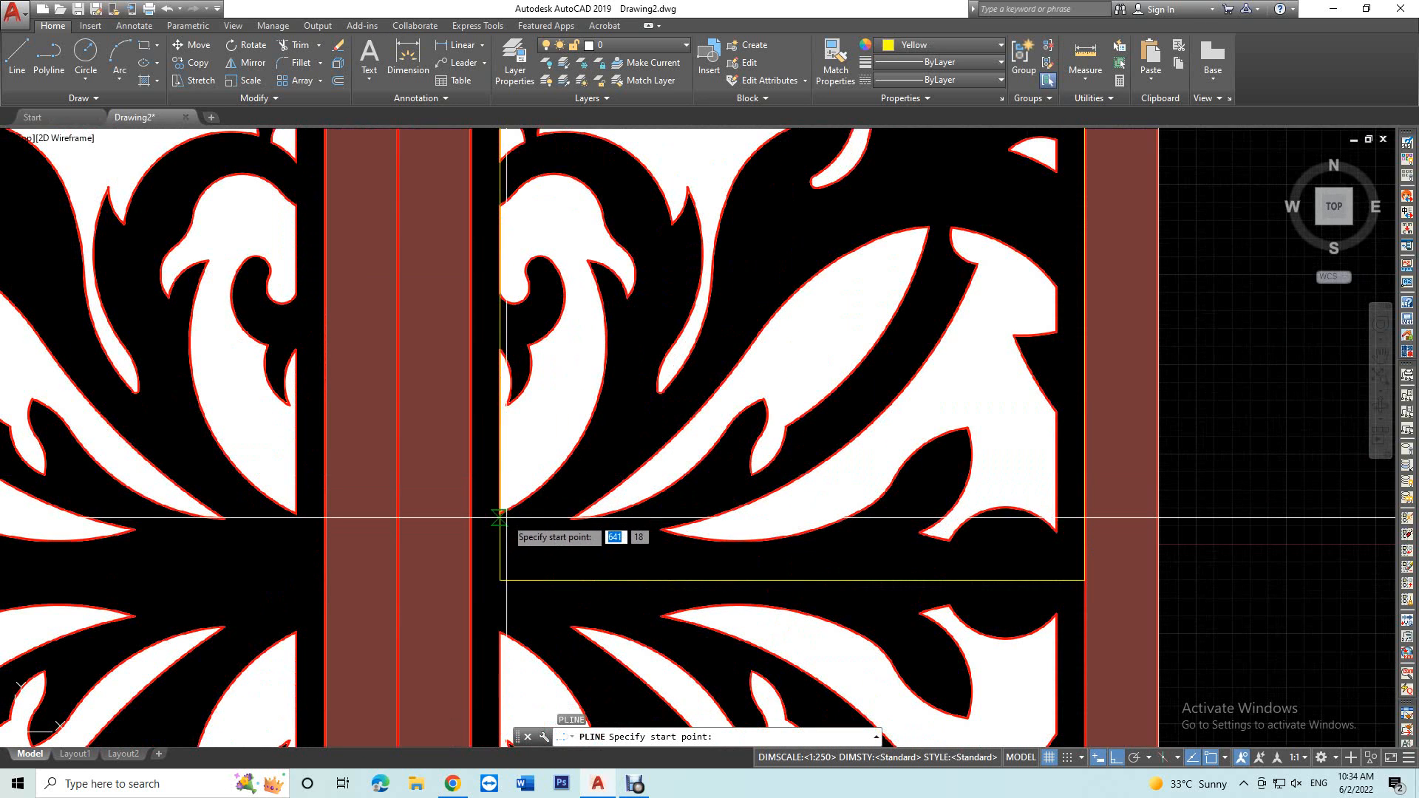
left_click(493, 520)
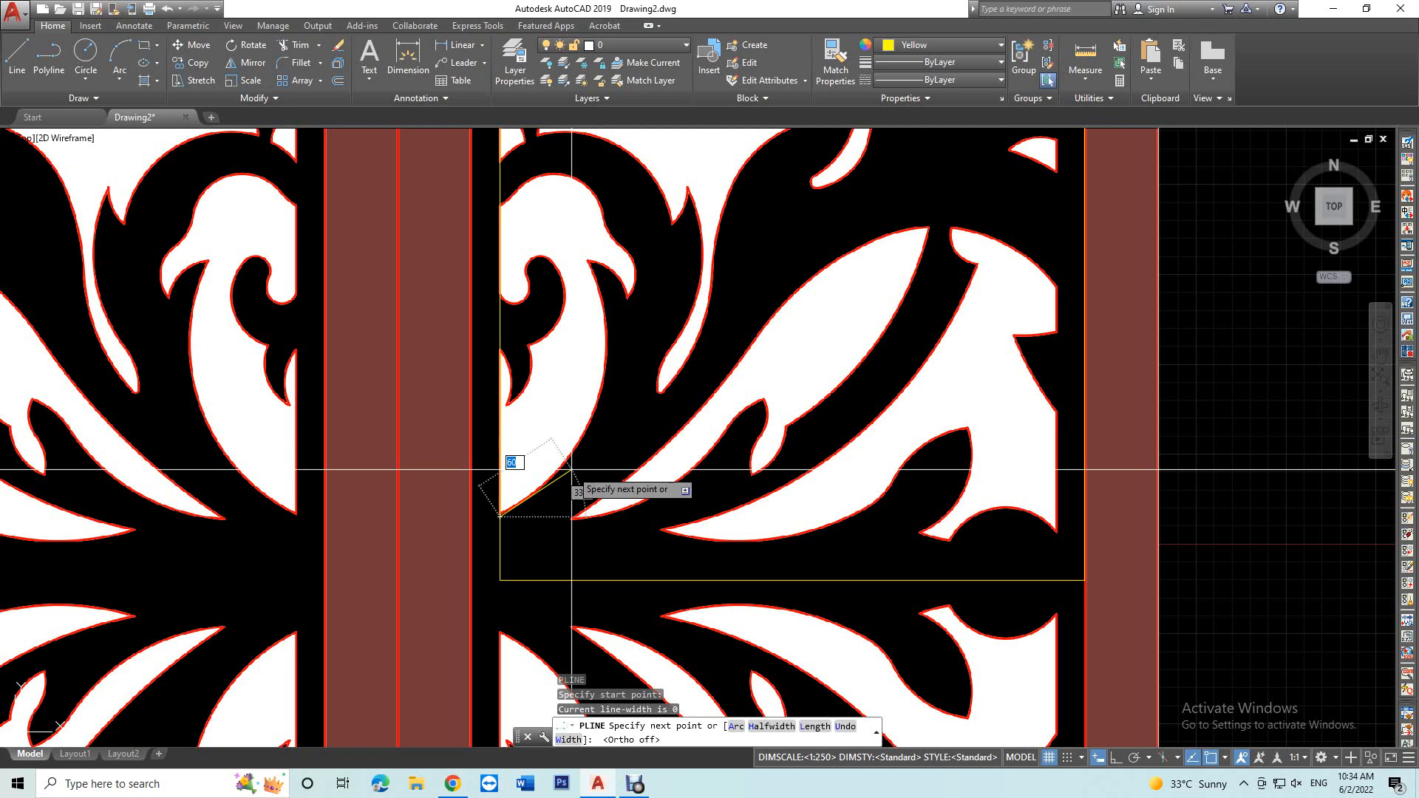
type("a")
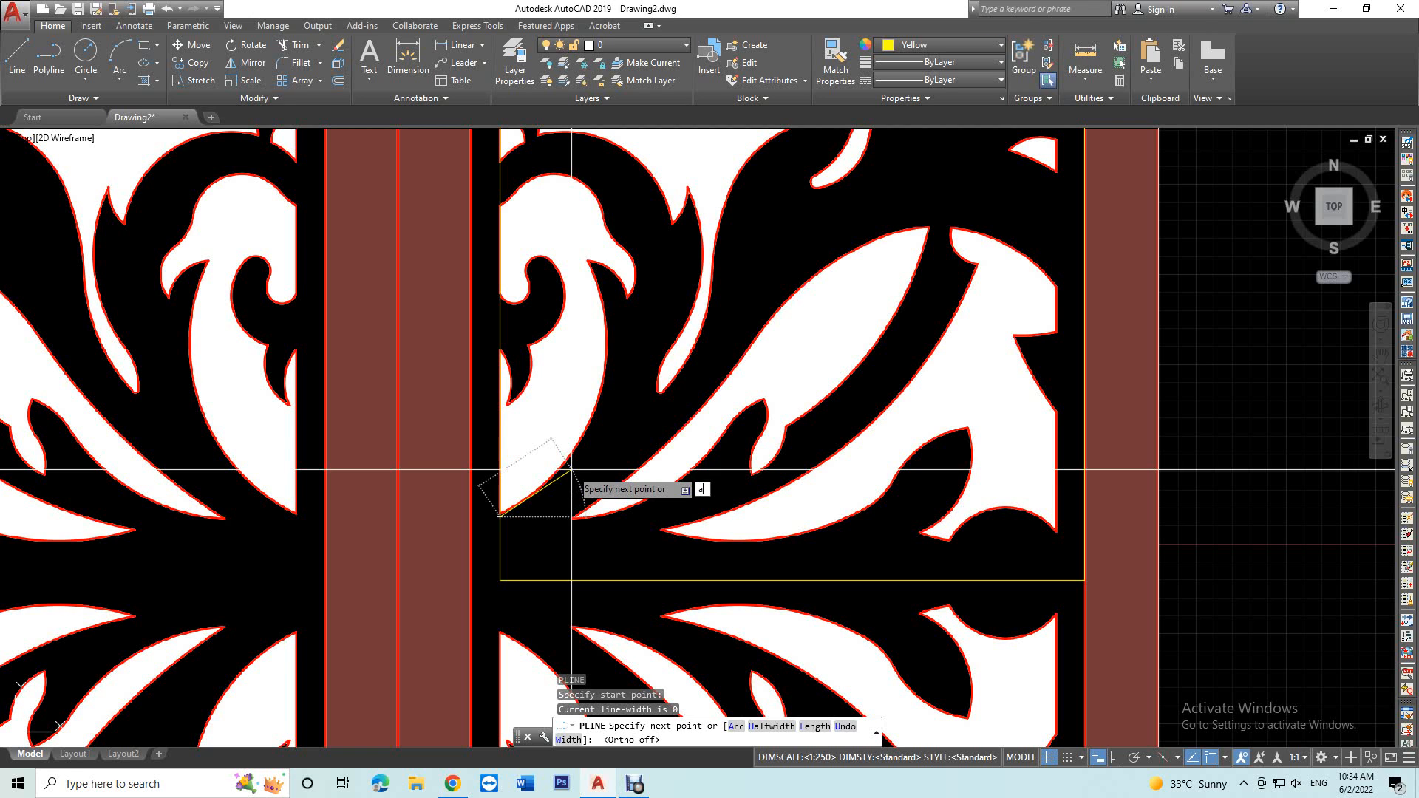
key("Return")
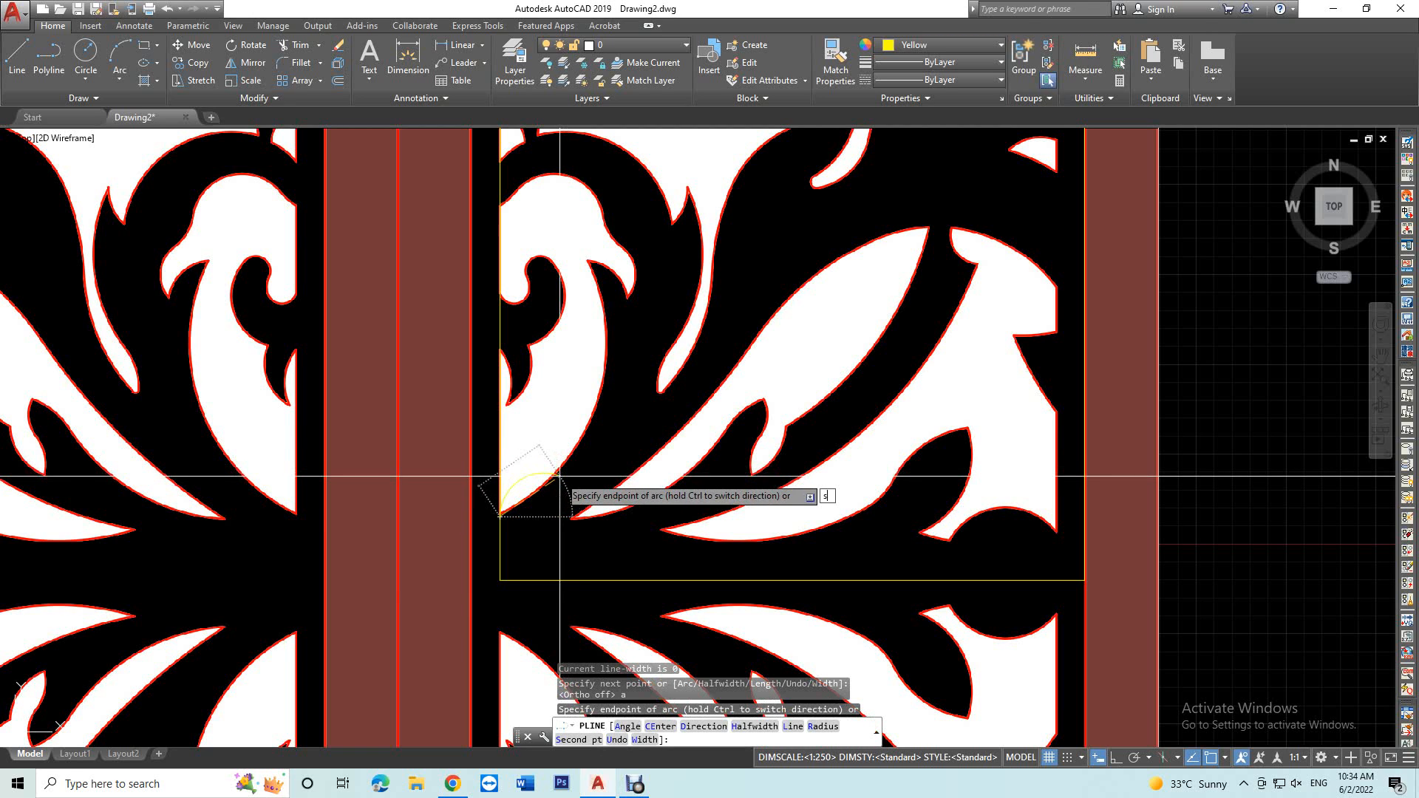
type("s")
key("Return")
left_click(554, 477)
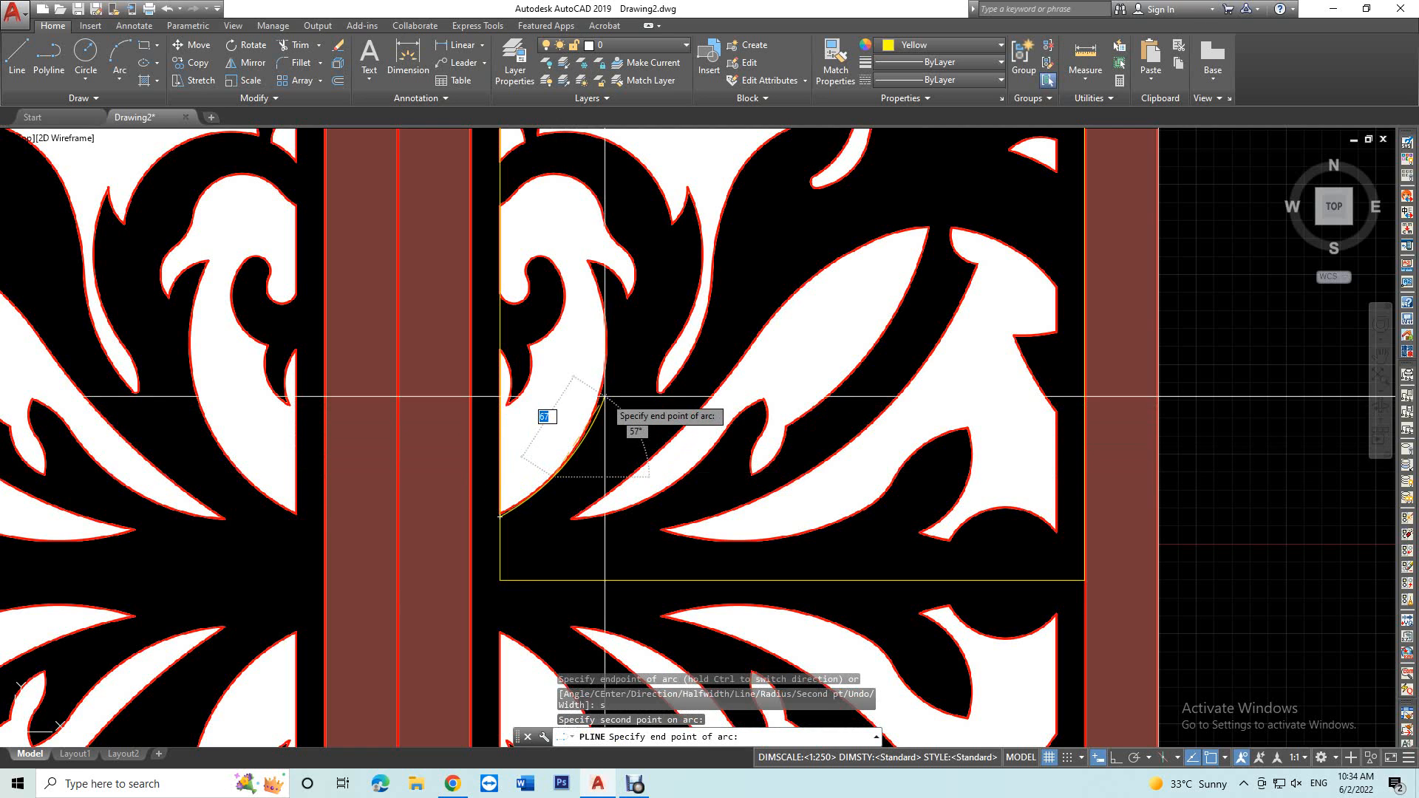
left_click(605, 345)
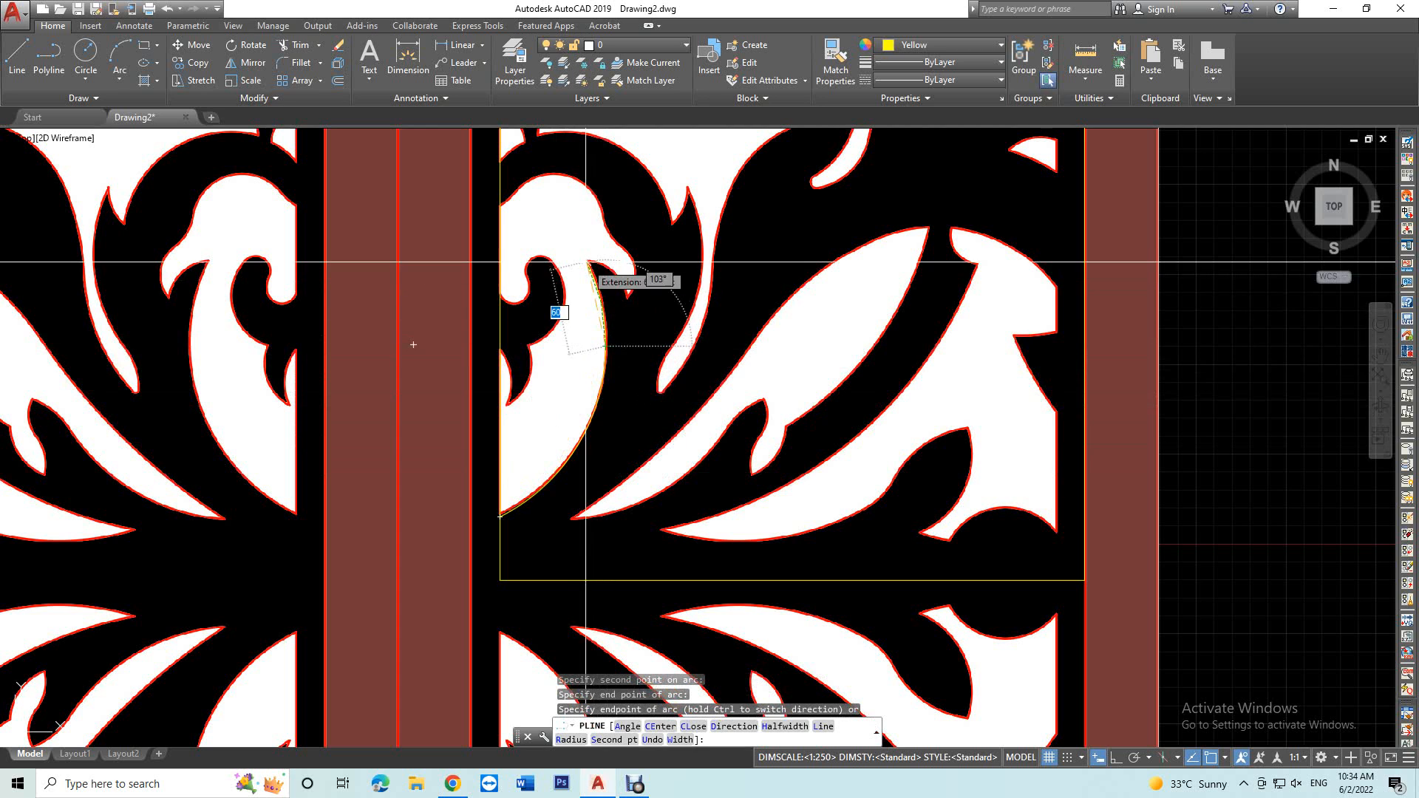
scroll(584, 262, "up", 5)
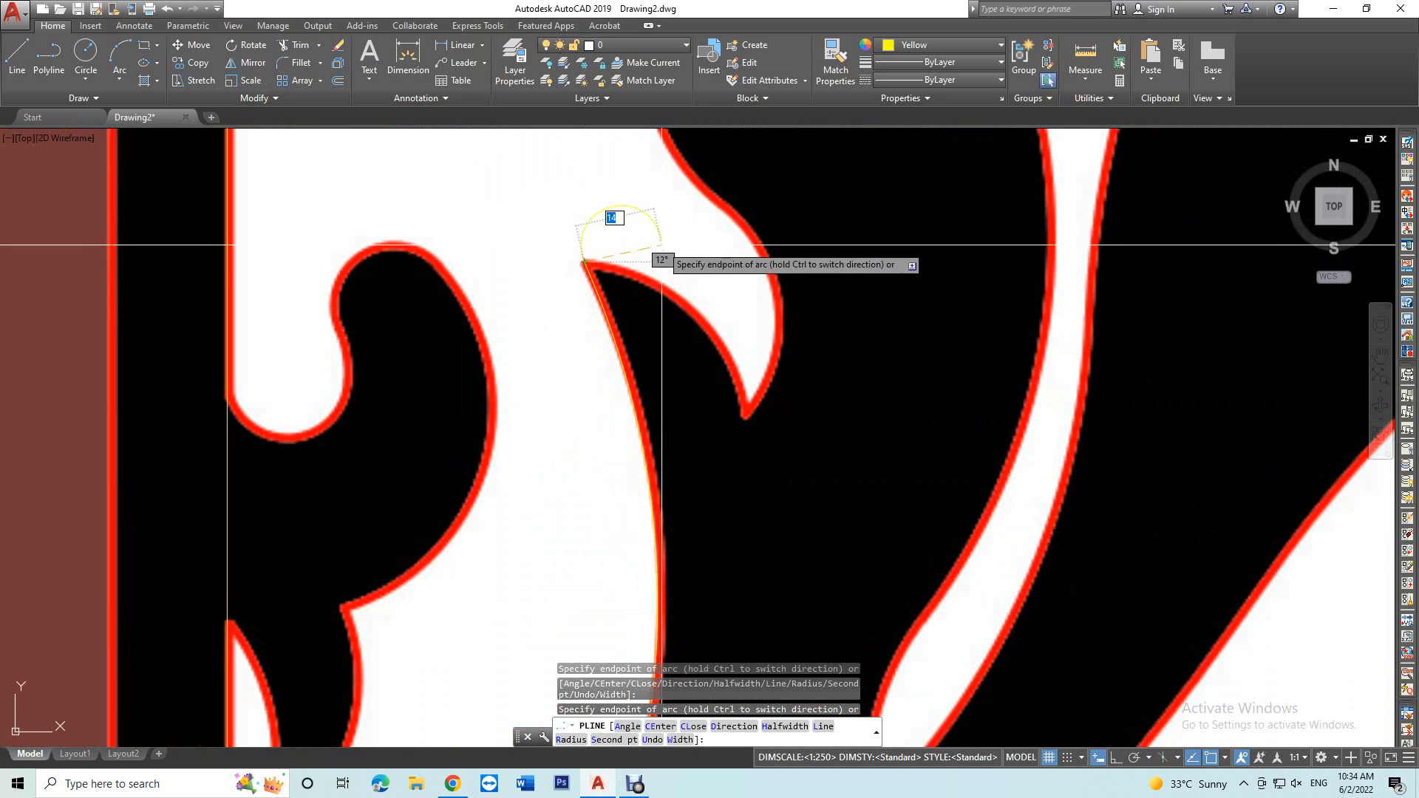
Step: Continue the polyline with three-point arcs down to the hook's sharp tip and back up its outer side
type("s")
key("Return")
left_click(696, 319)
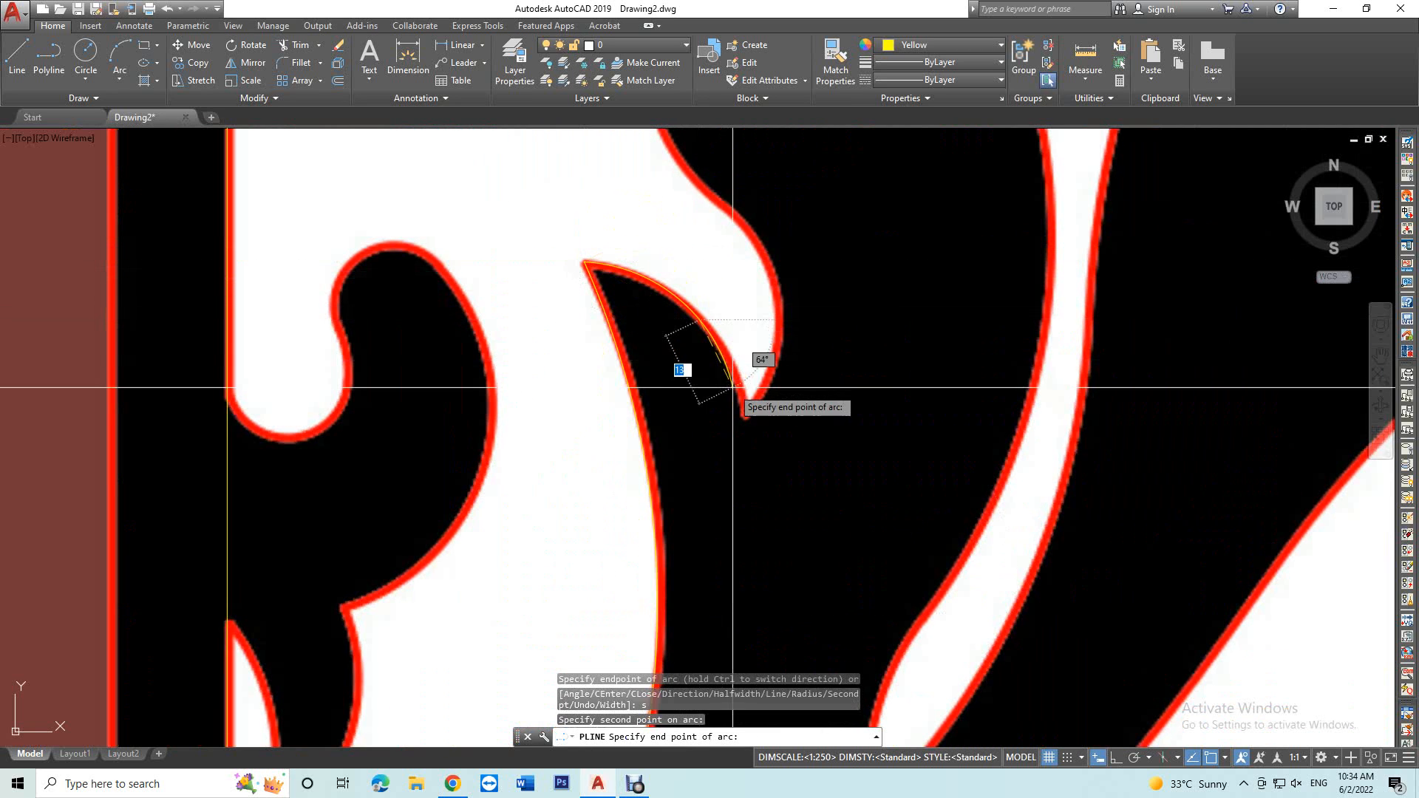
left_click(747, 416)
middle_click_drag(739, 335, 771, 435)
type("s")
key("Return")
left_click(799, 365)
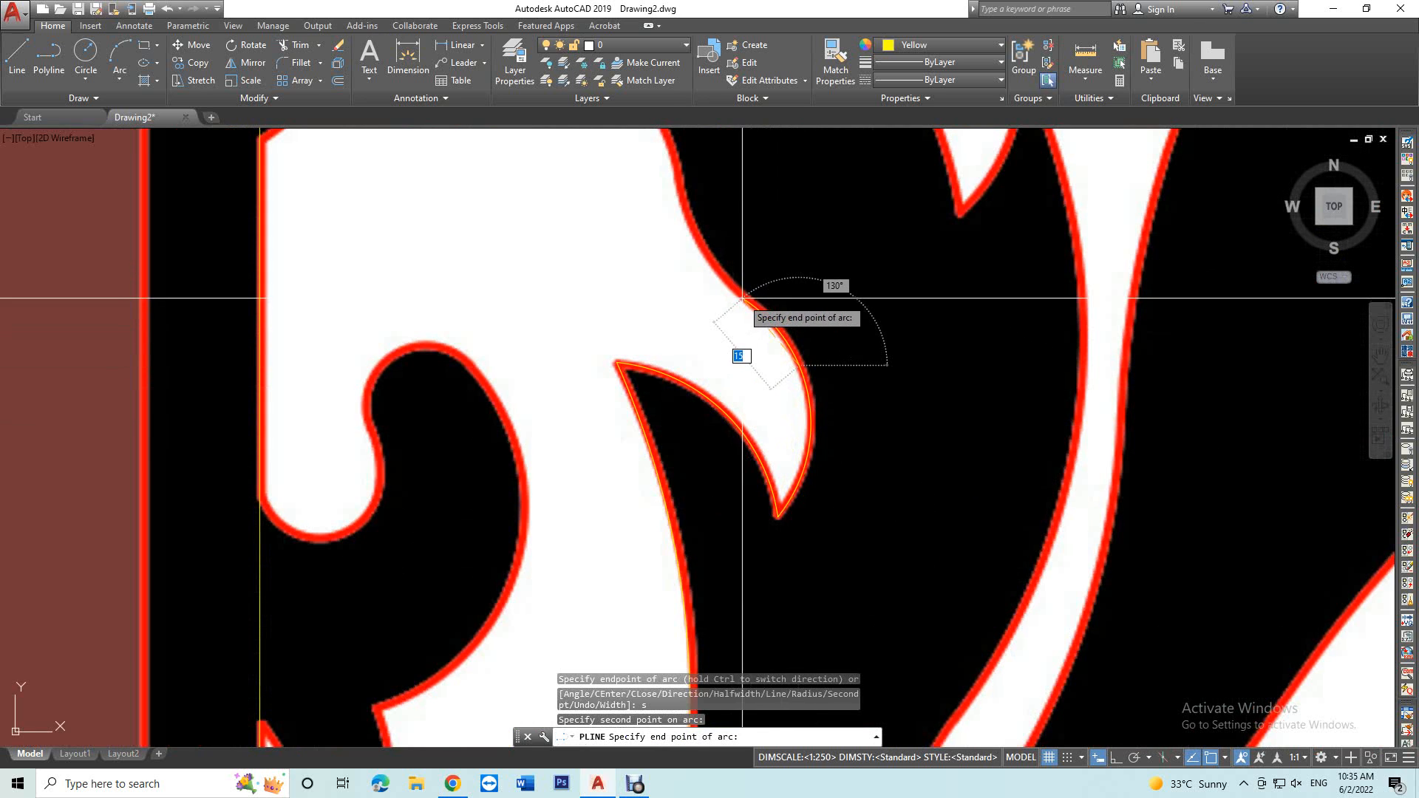
left_click(740, 304)
Step: Continue the polyline with arcs through the bend and over the rounded top, ending slightly past the panel's inner edge
middle_click_drag(692, 207, 712, 416)
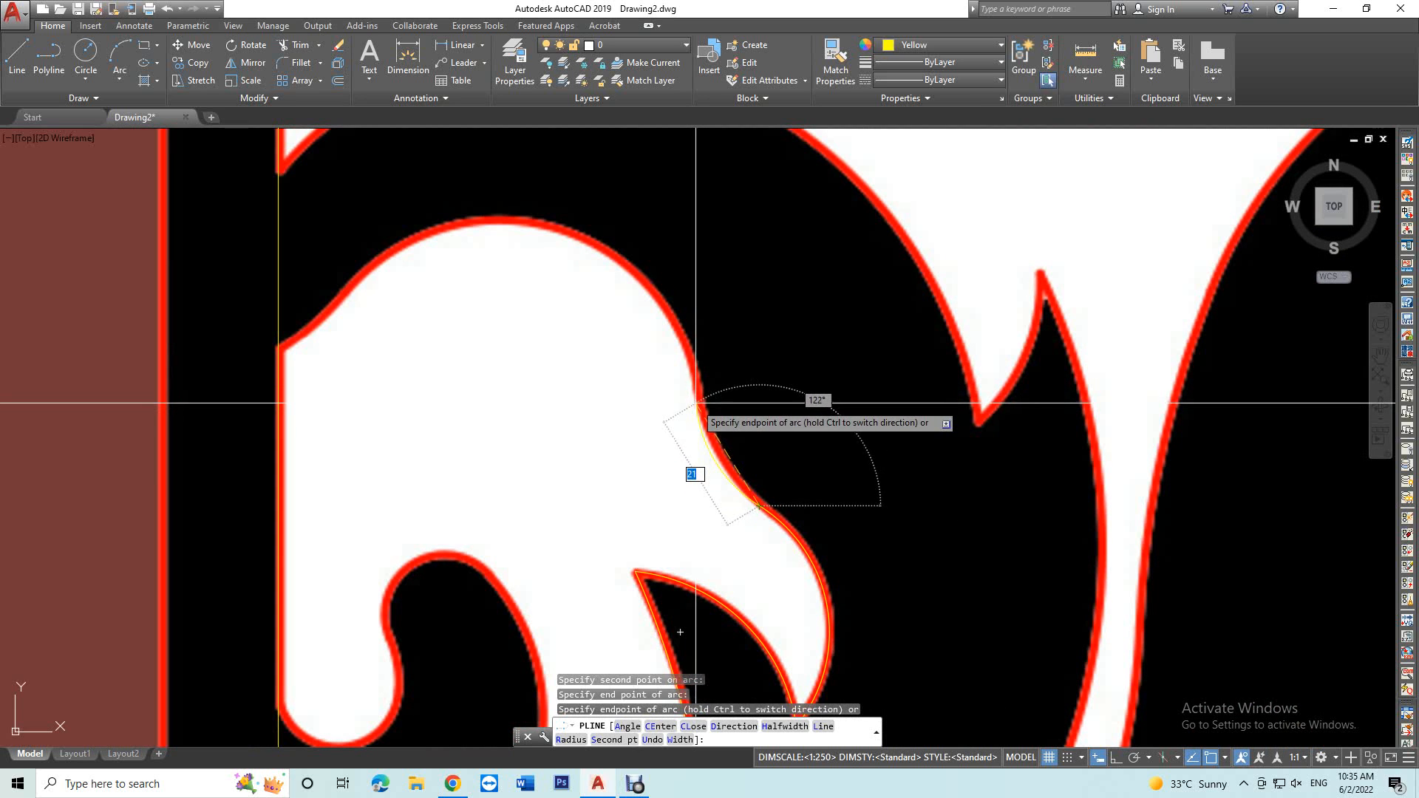
type("s")
key("Return")
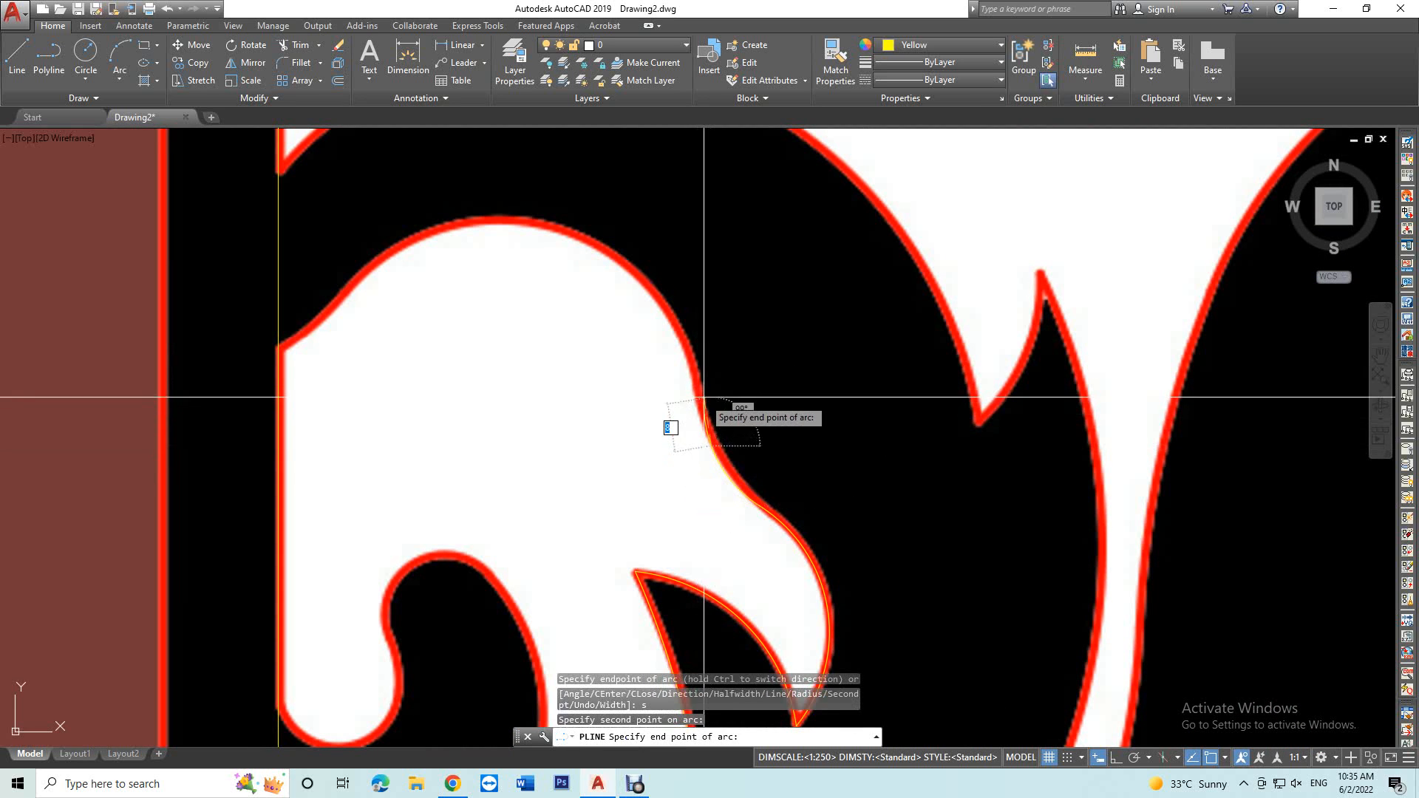
left_click(696, 381)
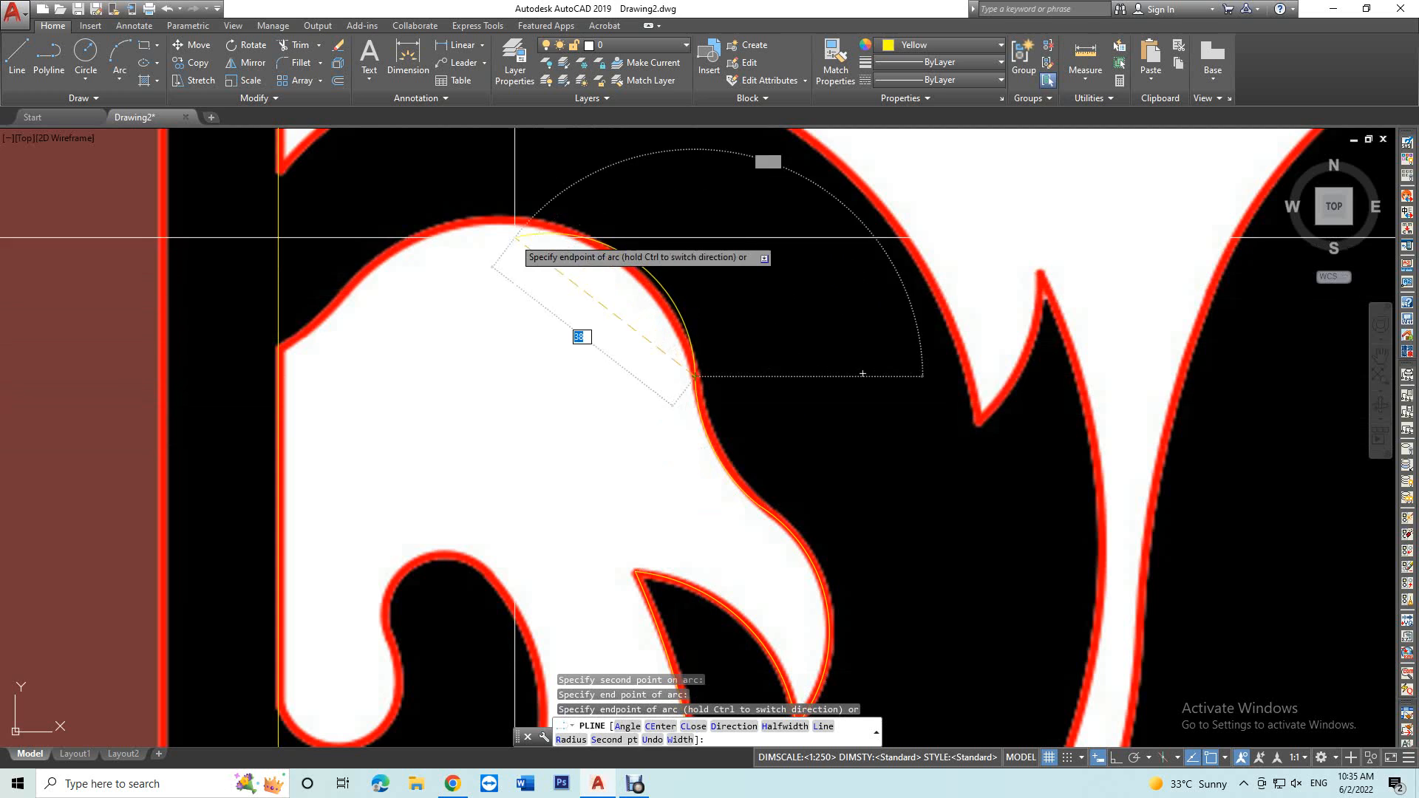
type("s")
key("Return")
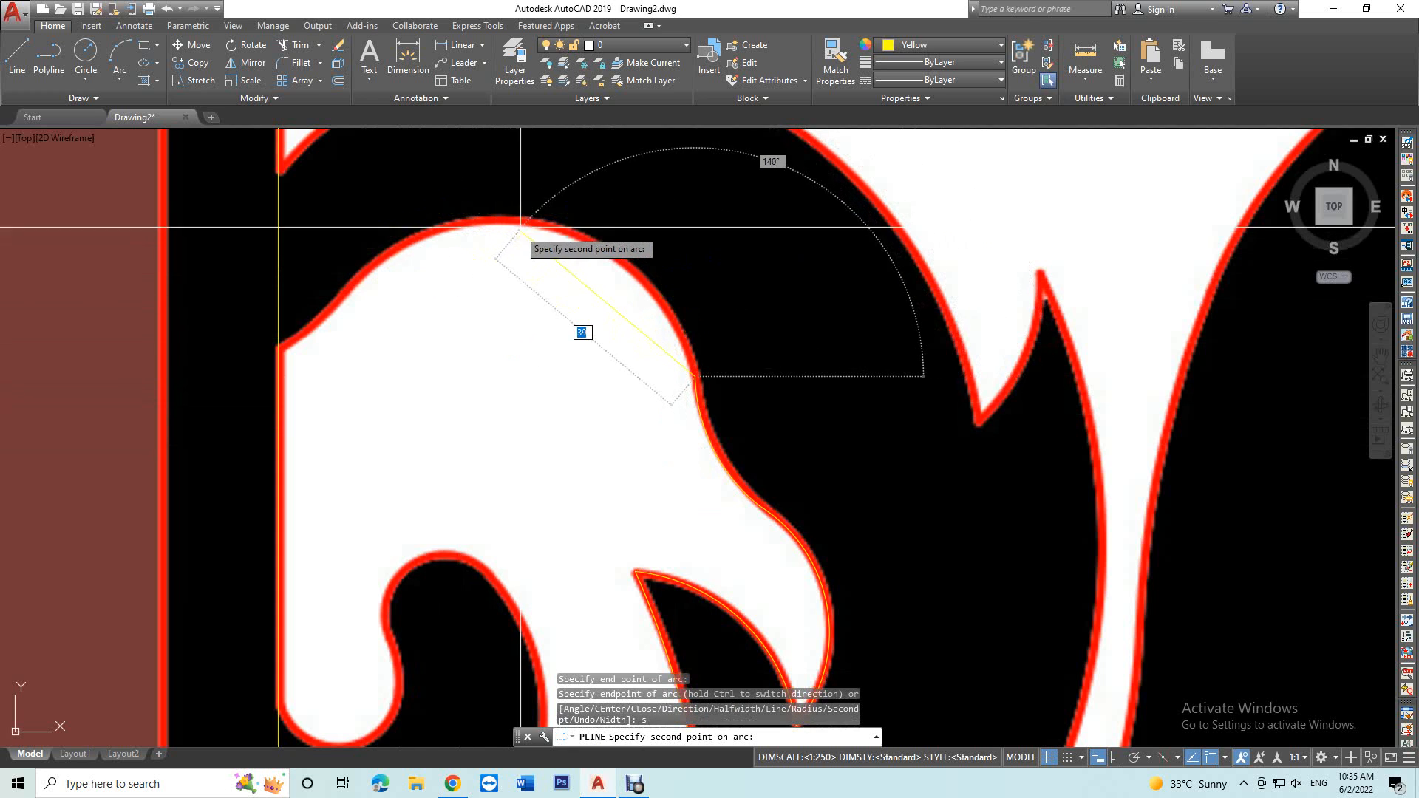
left_click(523, 220)
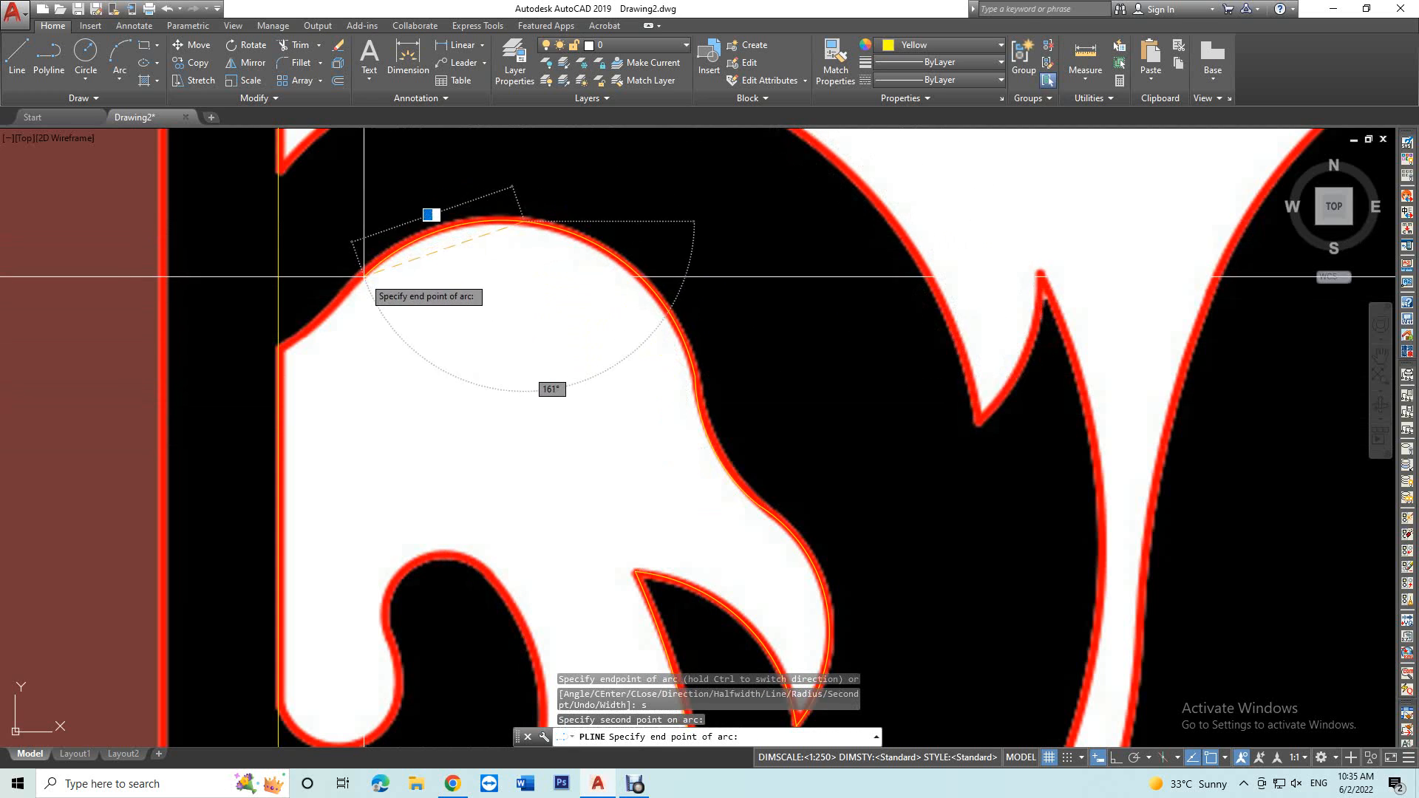
left_click(341, 294)
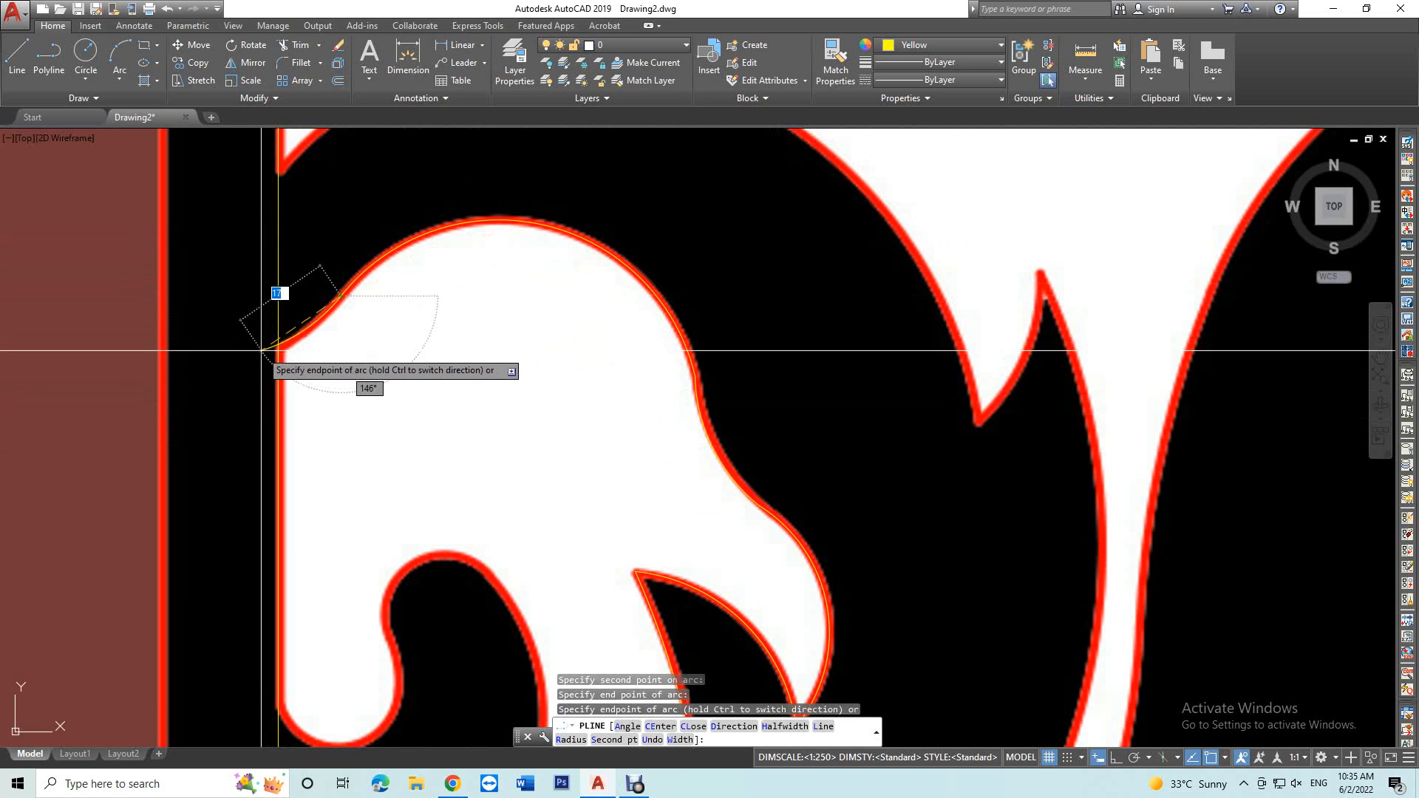
left_click(255, 363)
key("Return")
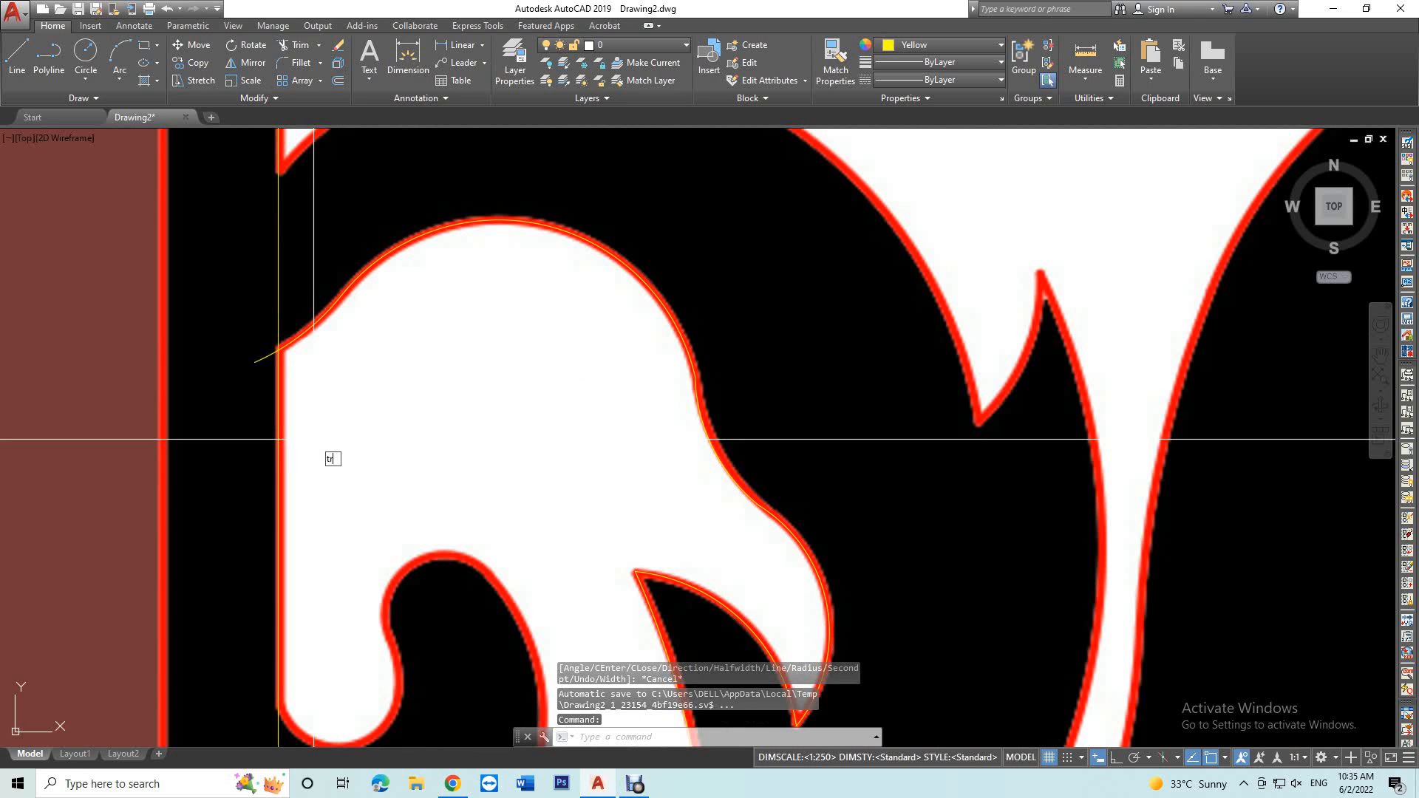
Step: Trim the polyline end that extends past the rectangle's inner vertical side
key("space")
key("space")
left_click(255, 361)
key("Escape")
Step: Stretch the polyline's vertex at the bend above the hook to follow the red outline
scroll(802, 585, "down", 4)
middle_click_drag(801, 584, 665, 421)
scroll(640, 330, "up", 4)
left_click(640, 326)
left_click(589, 407)
scroll(611, 346, "up", 4)
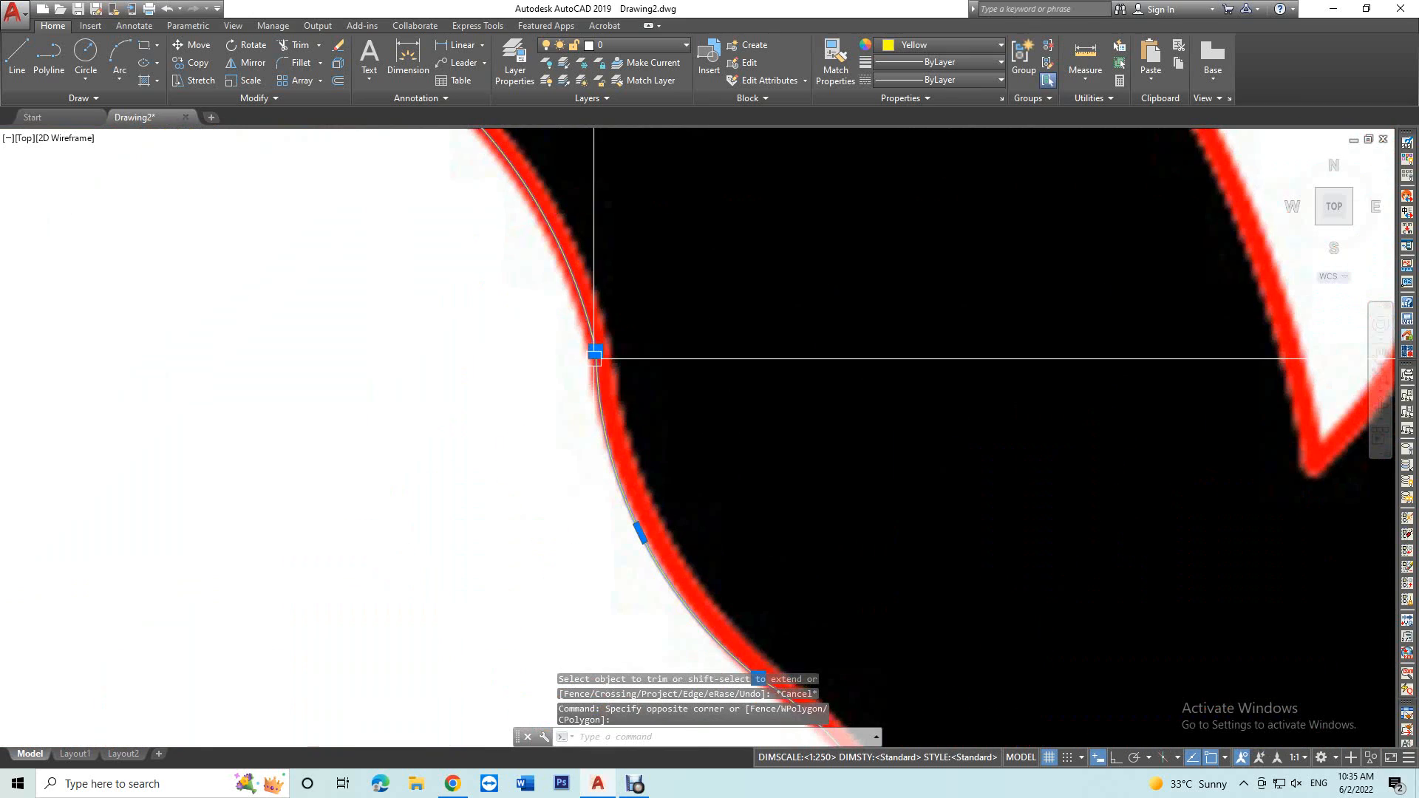
left_click(595, 354)
key("Escape")
scroll(568, 447, "down", 4)
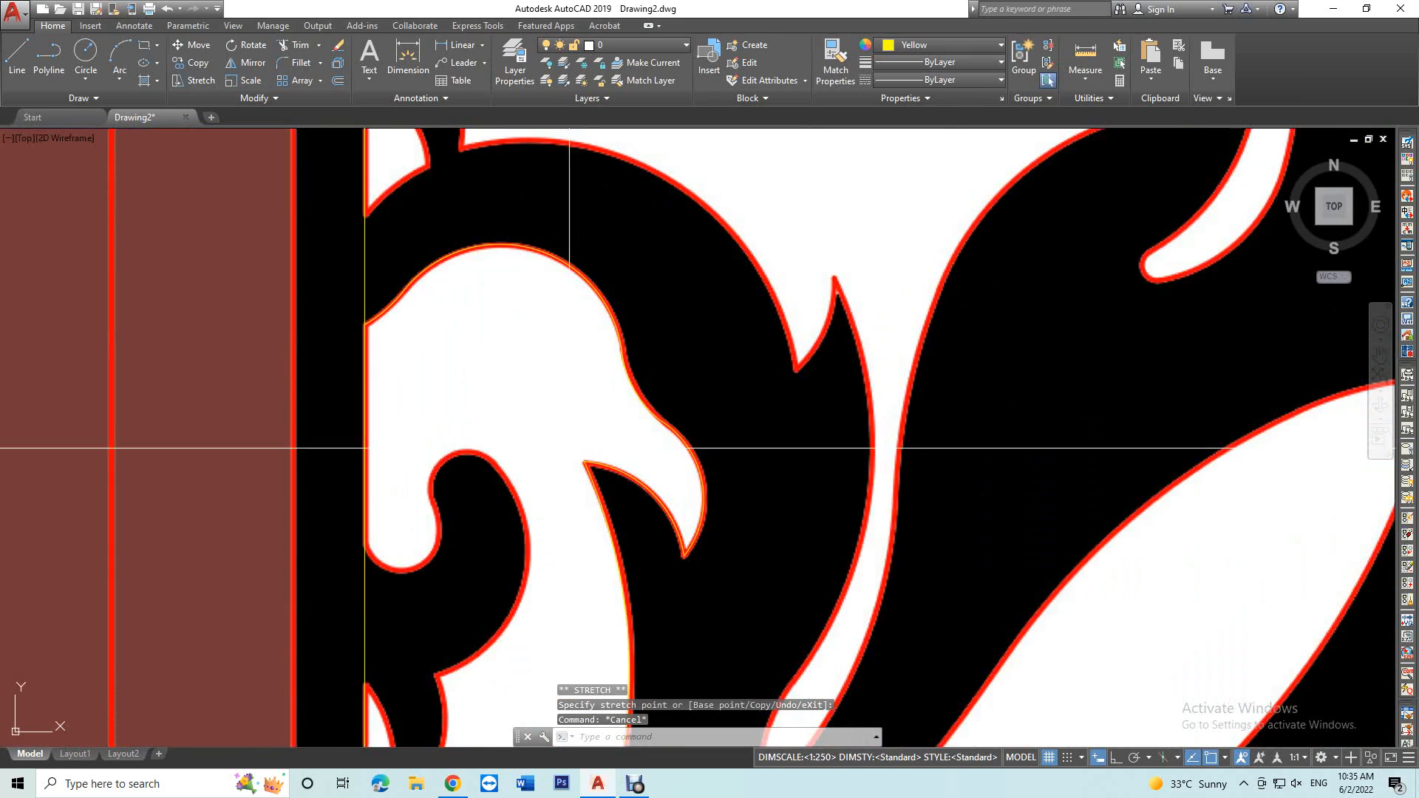
Step: Start a second polyline at the panel's inner edge and trace the white lobe beneath the scroll's curl with a three-point arc
scroll(568, 447, "down", 5)
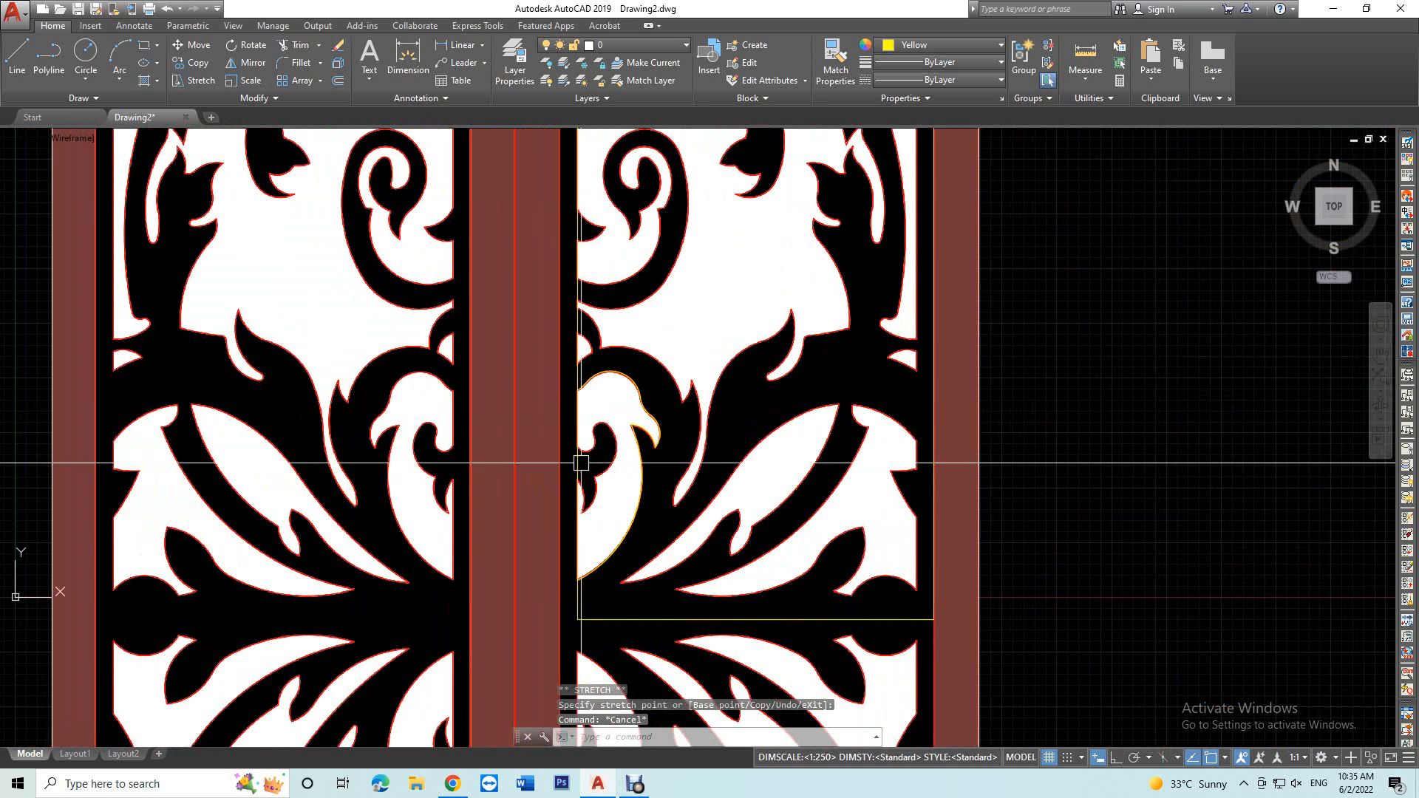
type("pl")
key("Return")
scroll(554, 362, "up", 5)
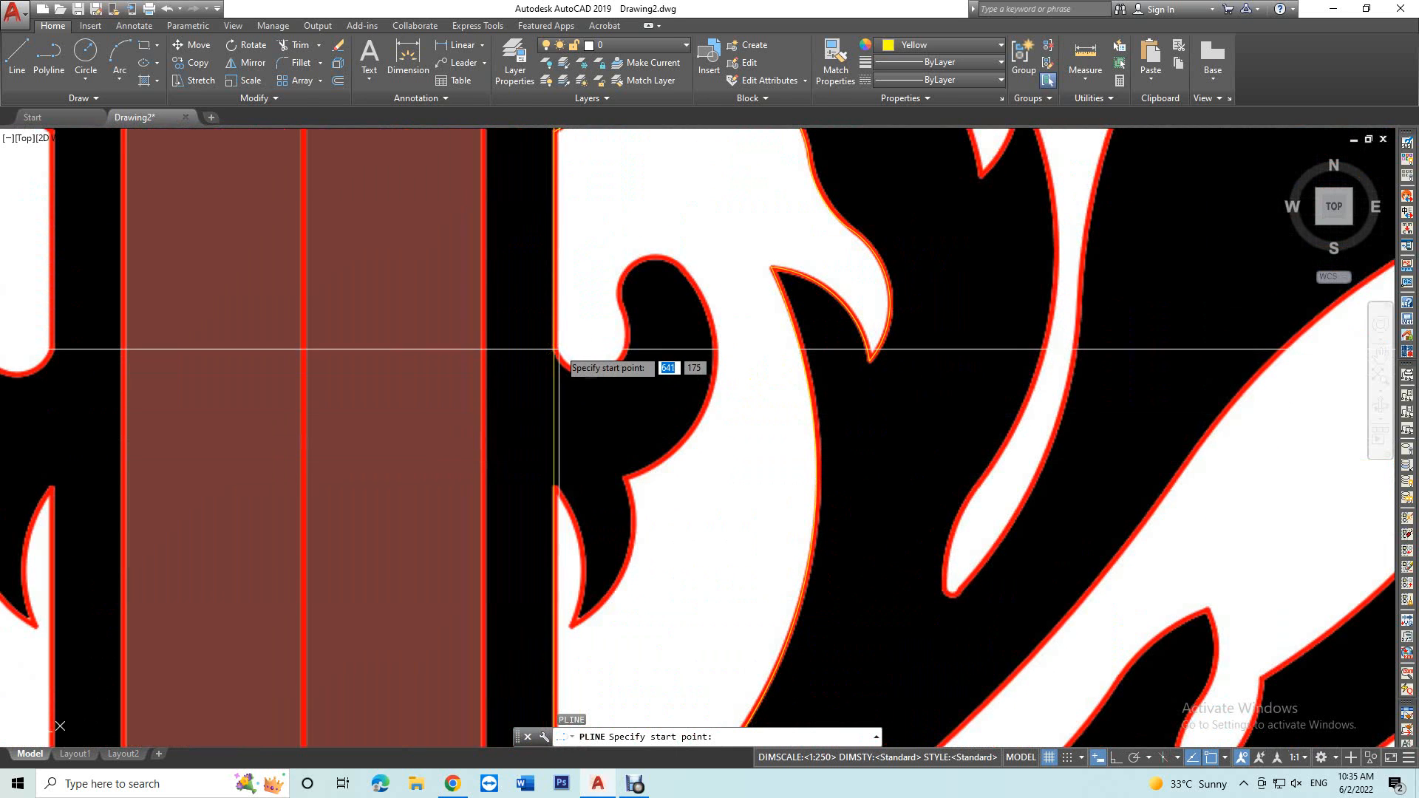
left_click(555, 348)
type("a")
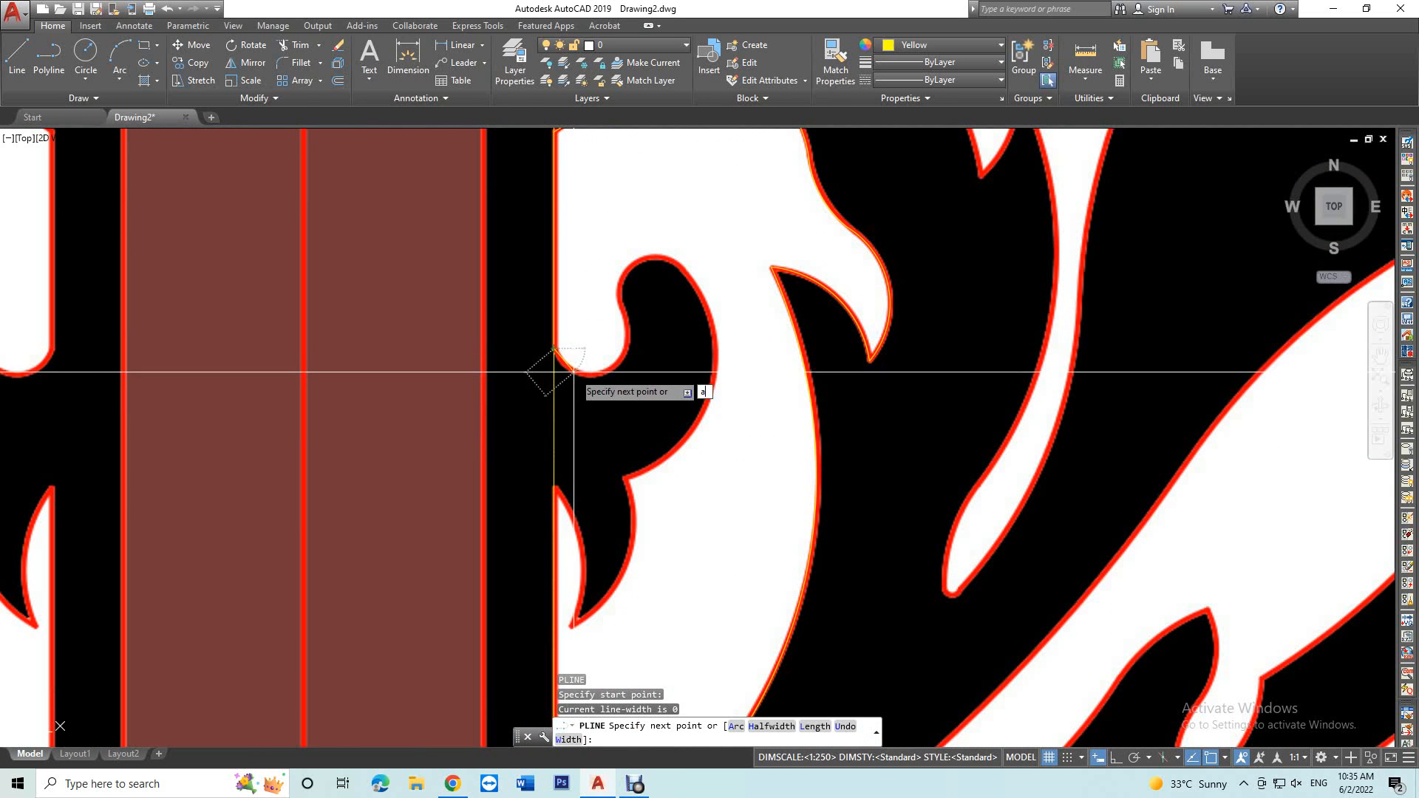
key("Return")
type("s")
key("Return")
left_click(574, 377)
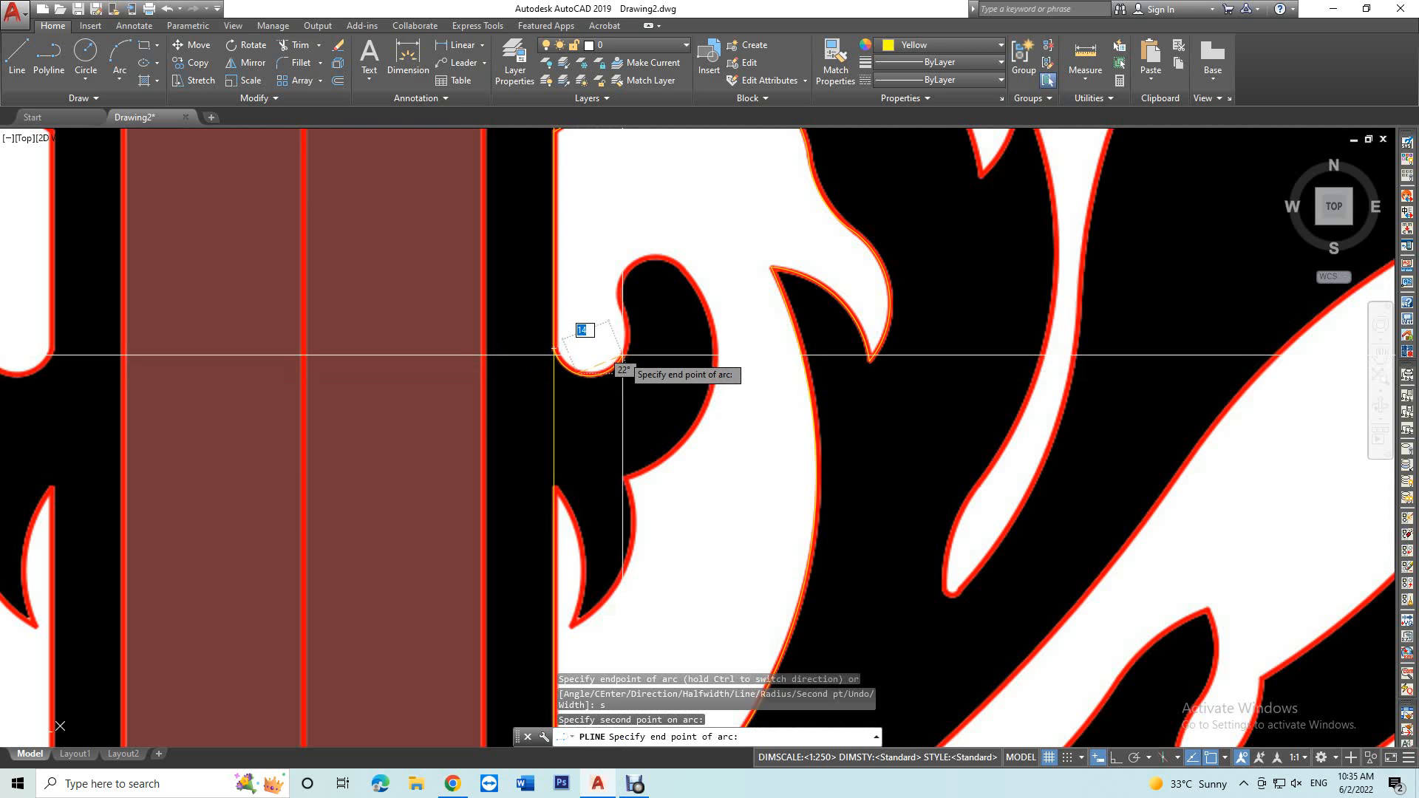
left_click(621, 357)
Step: Continue the second polyline around the scroll's rounded head and down its outer side to the notch with arcs
scroll(620, 309, "up", 3)
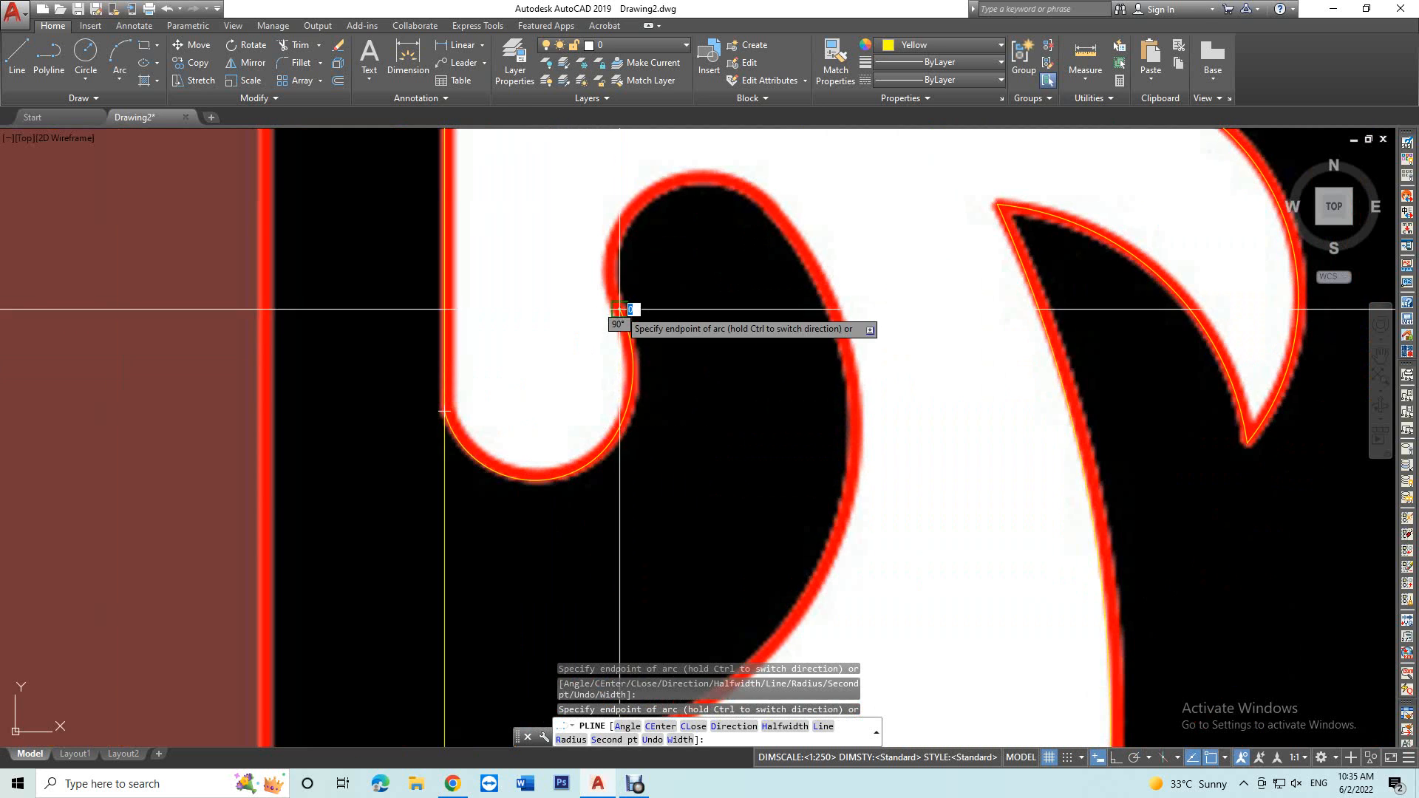
scroll(619, 309, "down", 4)
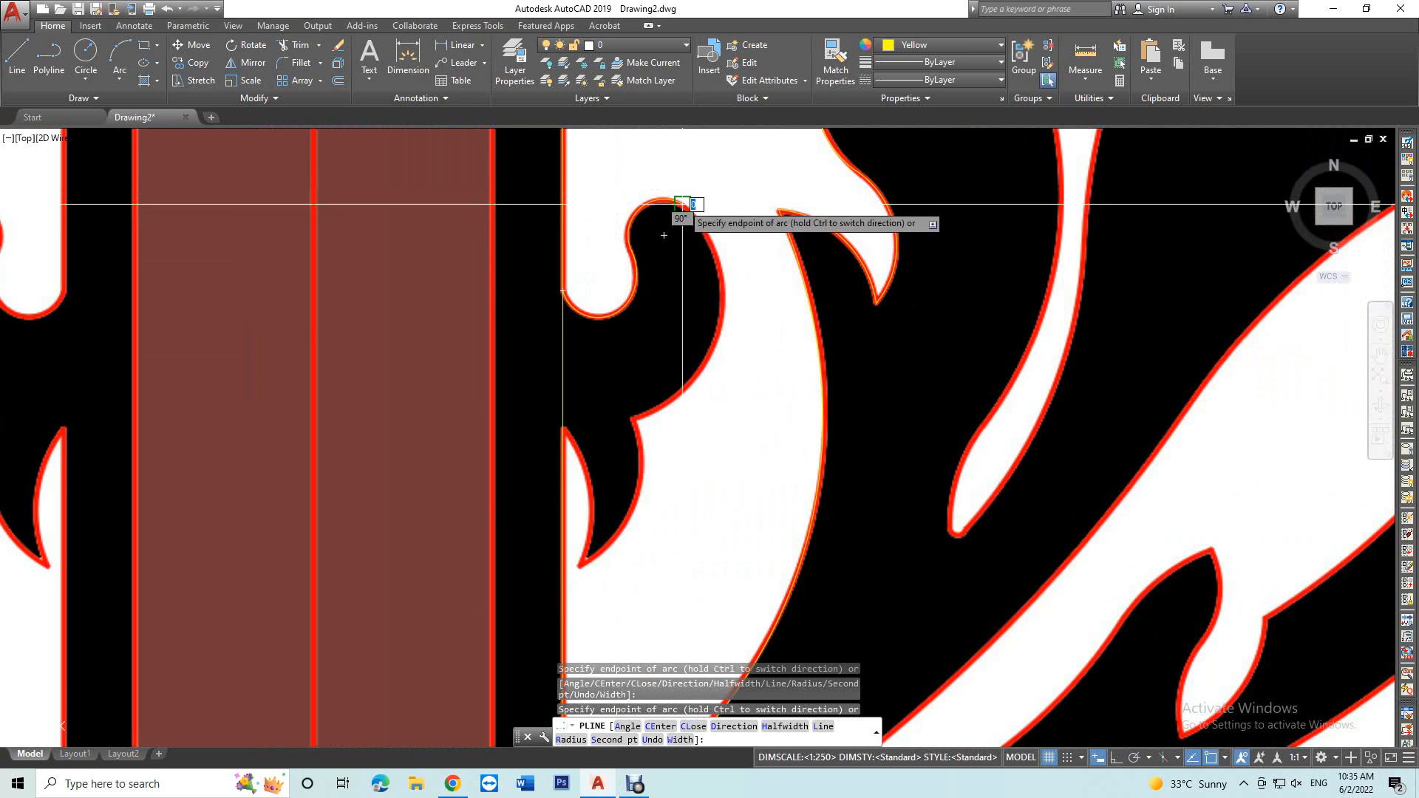
type("s")
key("Return")
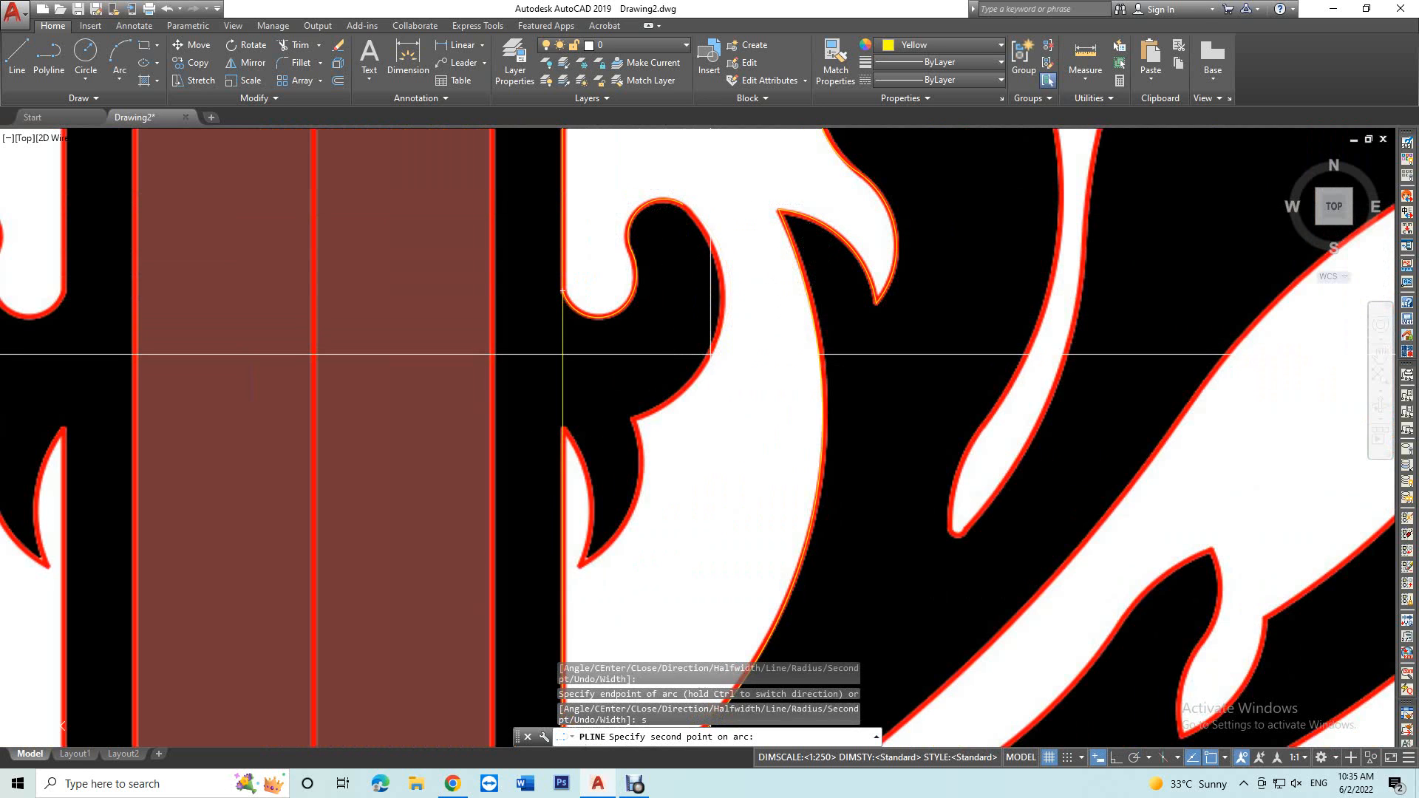
left_click(711, 355)
left_click(634, 419)
Step: Trace the scroll's lower leaf with three-point arcs to its pointed tip and back up past the inner edge, ending the polyline
middle_click_drag(636, 443, 659, 371)
type("s")
key("Return")
left_click(649, 432)
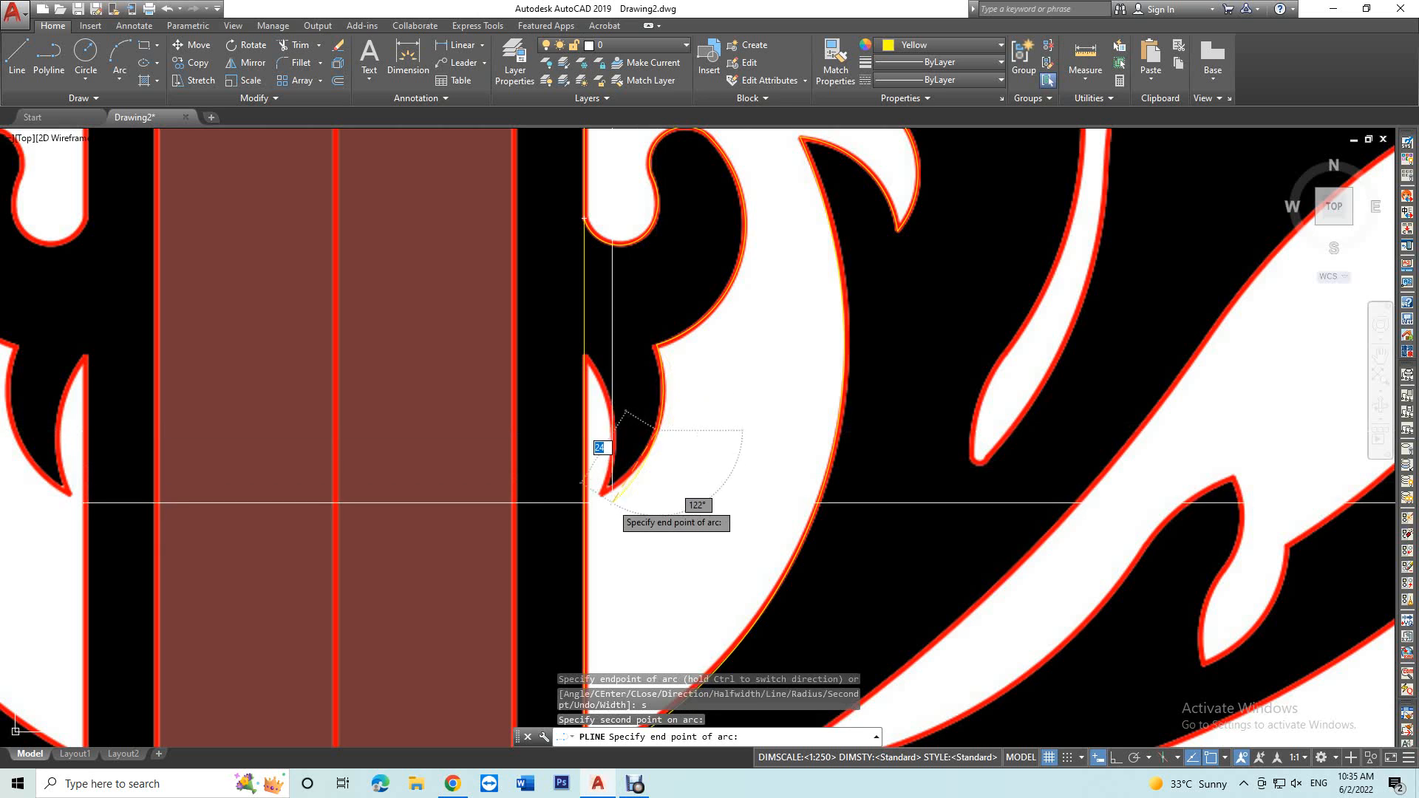
left_click(601, 495)
type("s")
key("Return")
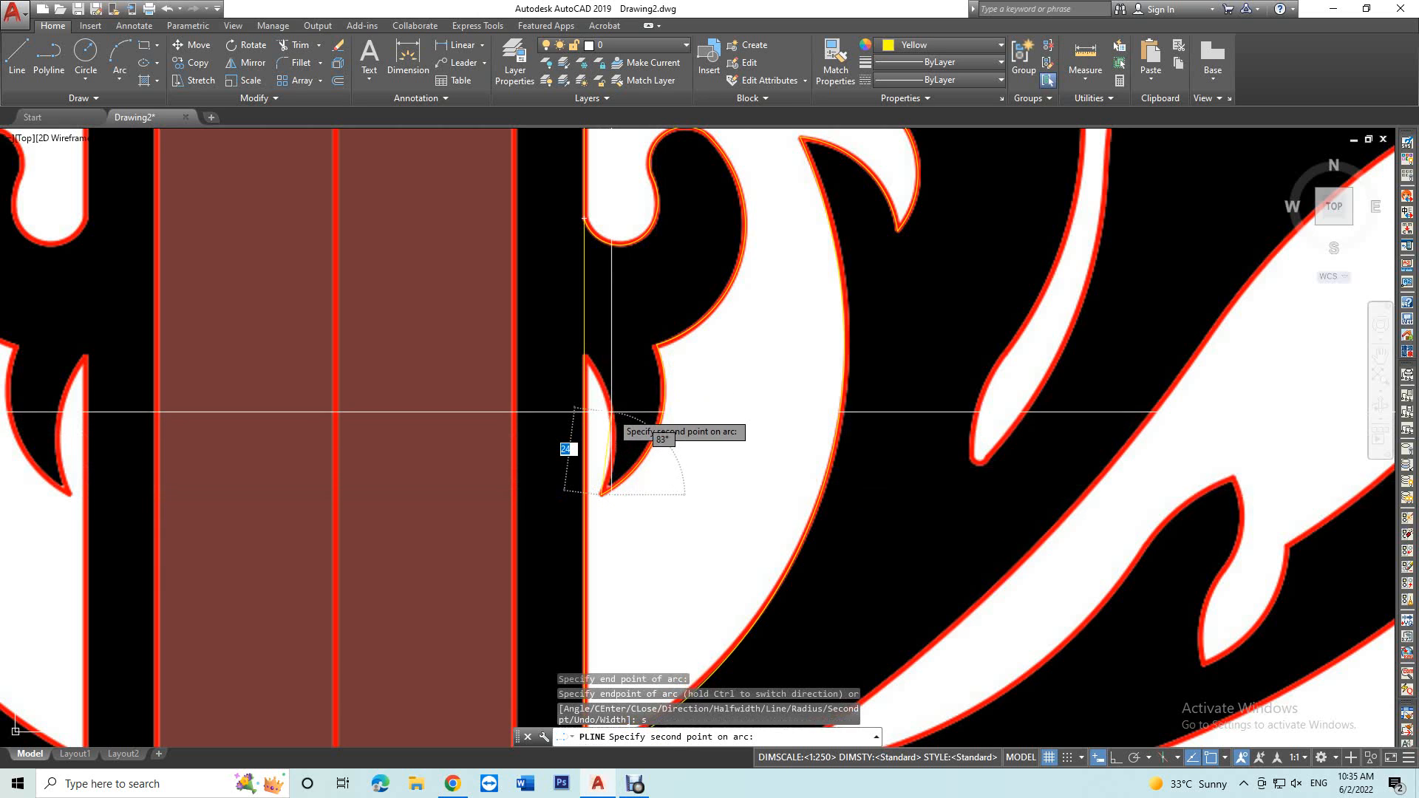
left_click(612, 412)
left_click(569, 340)
key("Escape")
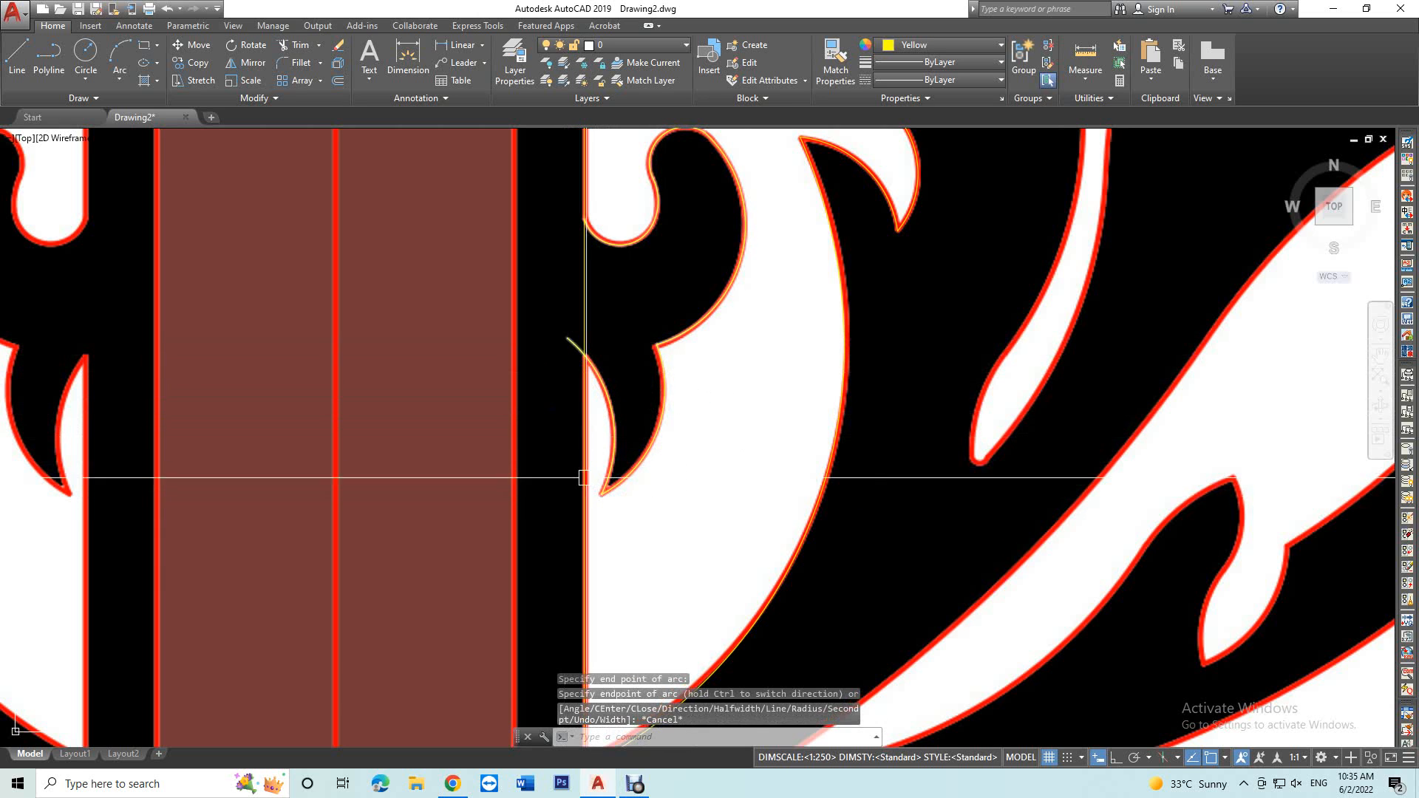
Step: Trim the second polyline's overhang beyond the rectangle's inner vertical side
type("tr")
key("Return")
key("Return")
left_click(570, 344)
key("Escape")
scroll(570, 368, "down", 5)
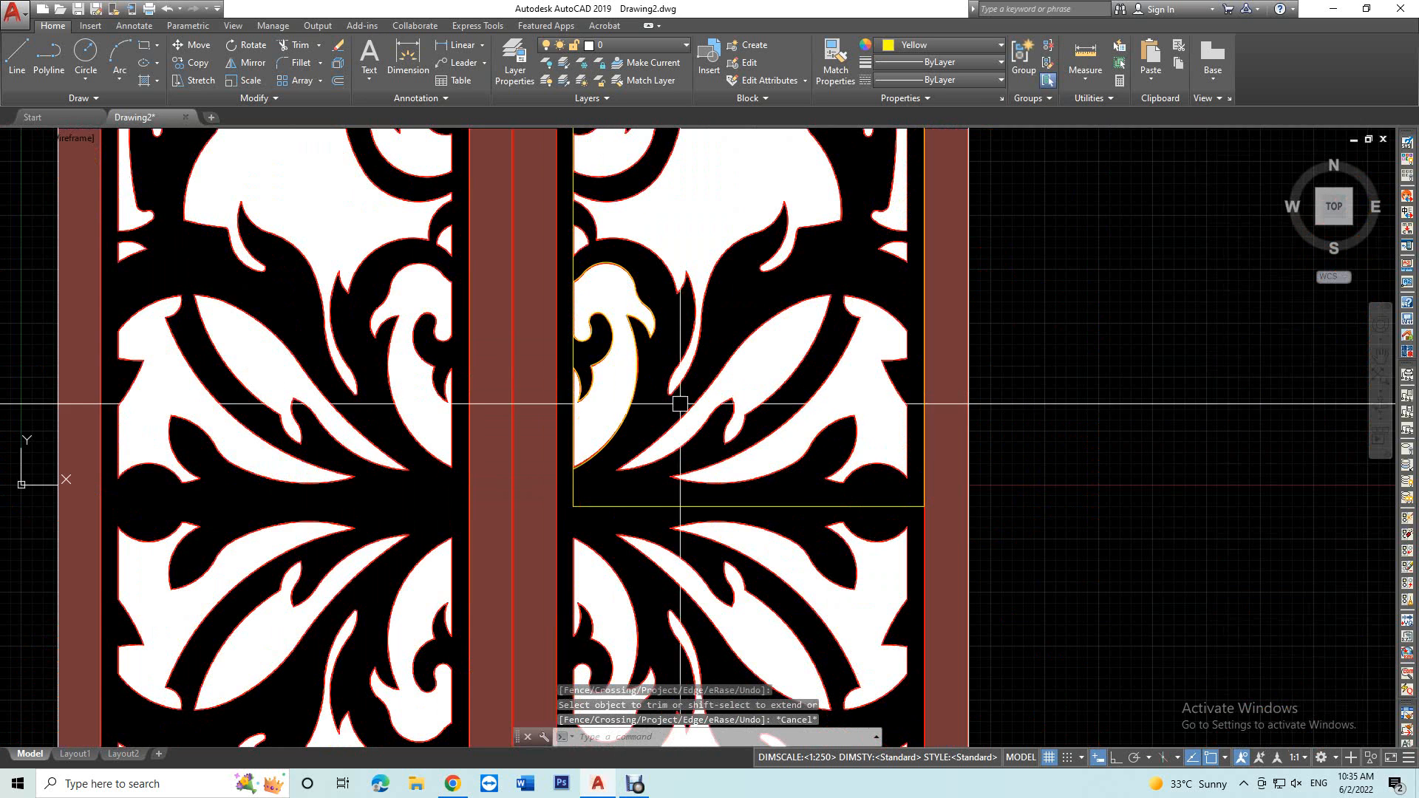
middle_click_drag(683, 403, 692, 439)
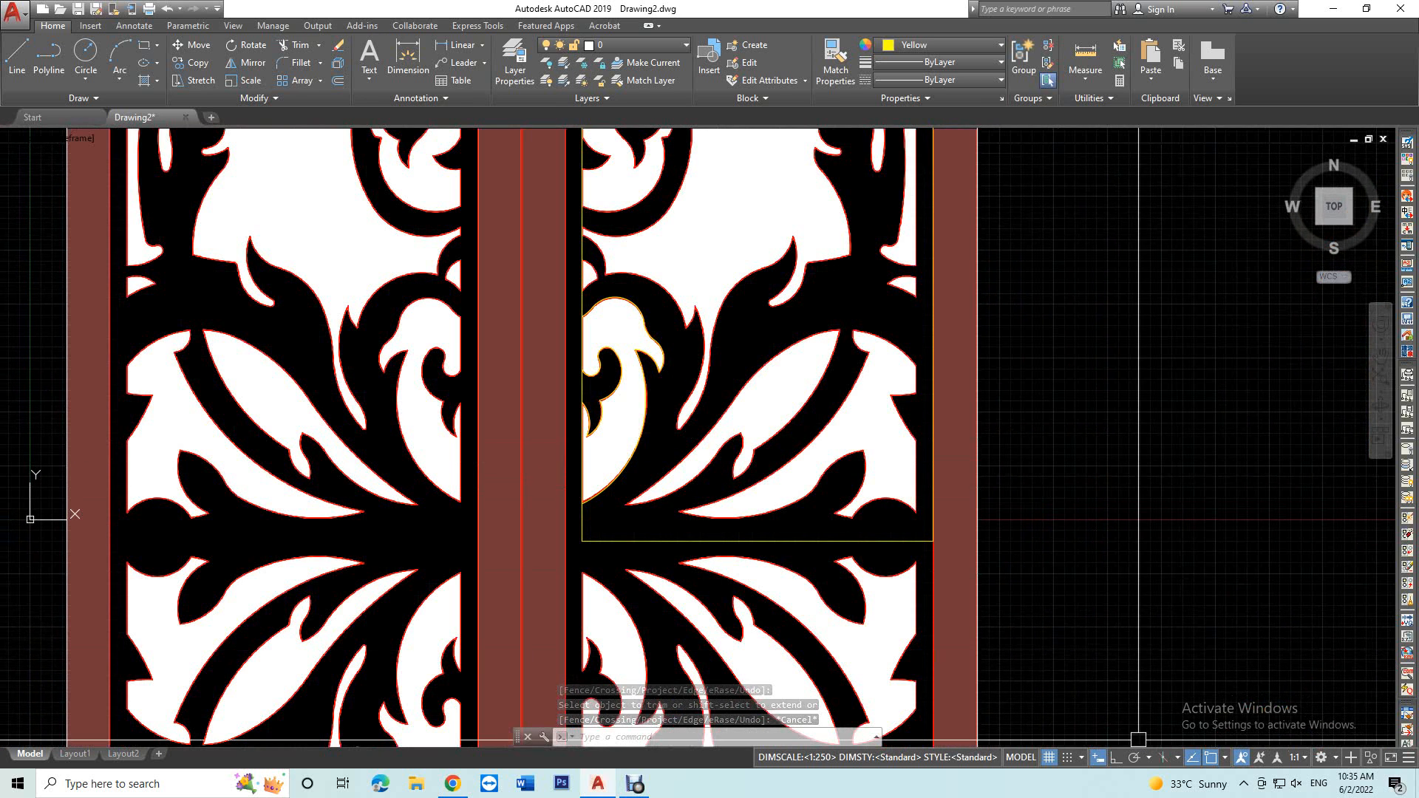
left_click(635, 783)
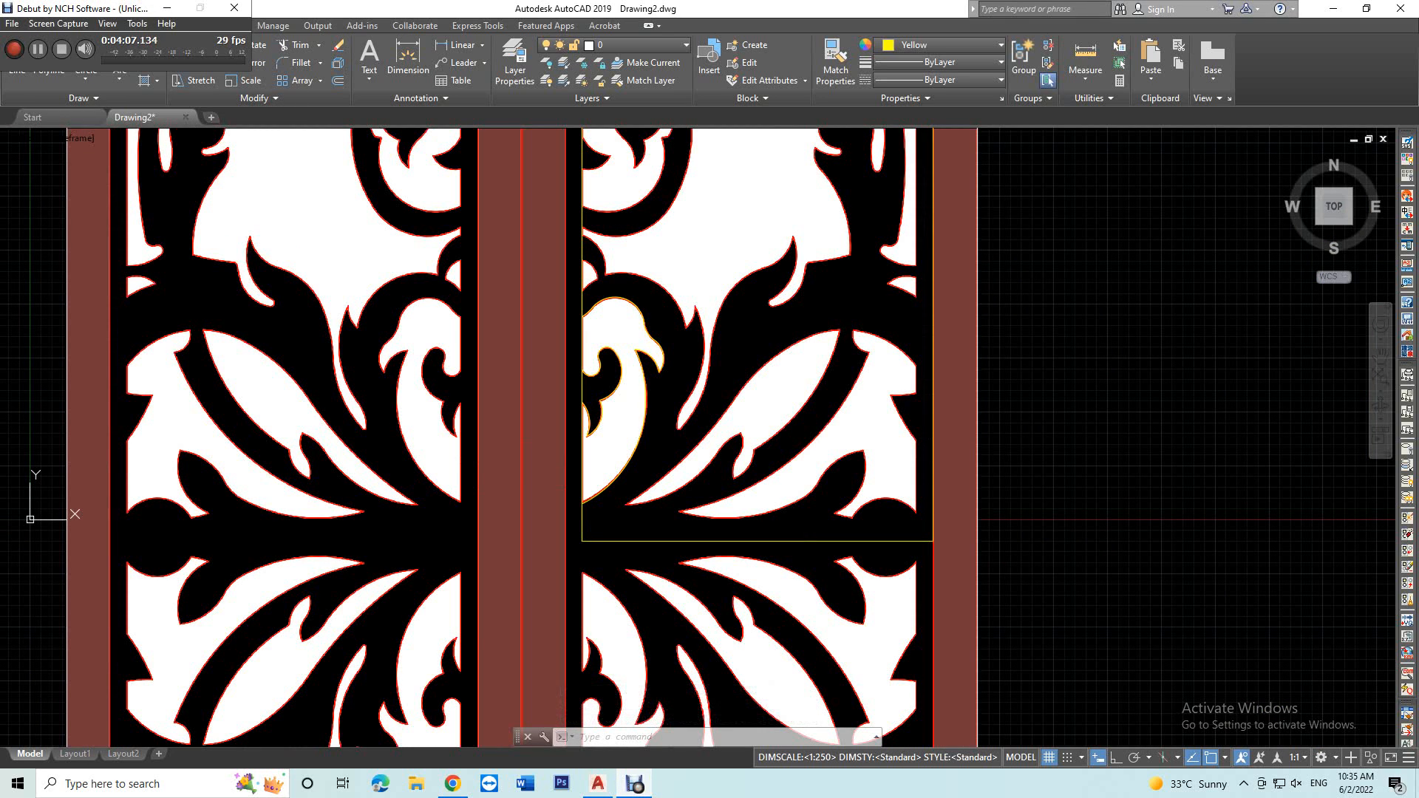